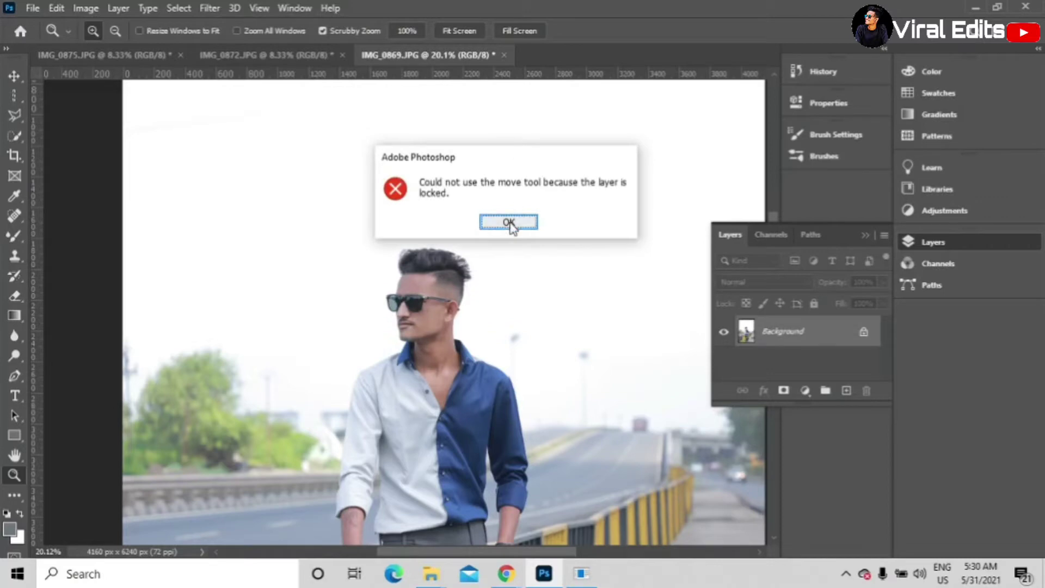
Step: Dismiss the locked-layer warning, fit the photo to the view and open it in the Camera Raw Filter
left_click(510, 223)
key("ctrl+0")
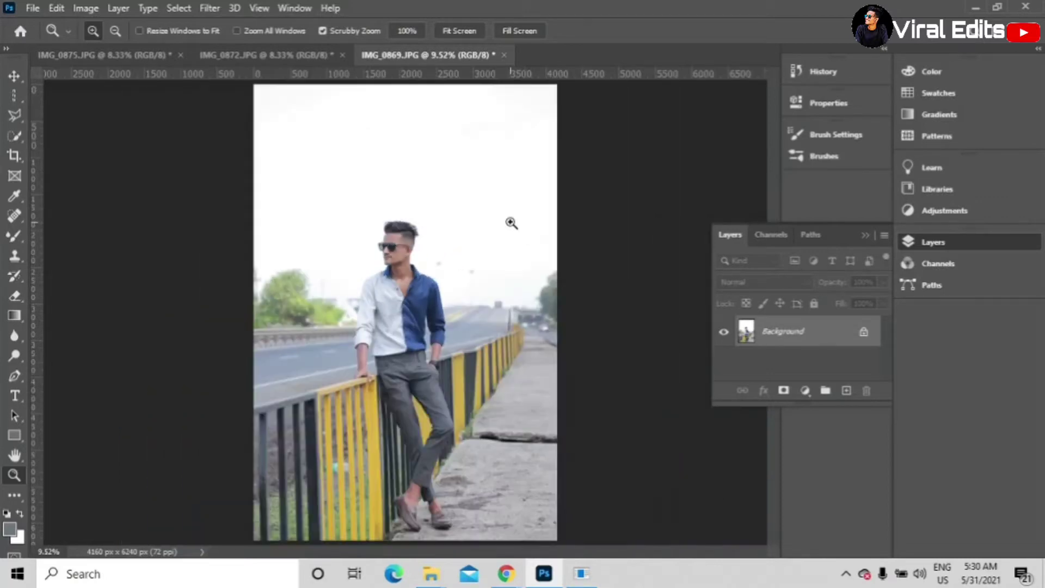
left_click(206, 7)
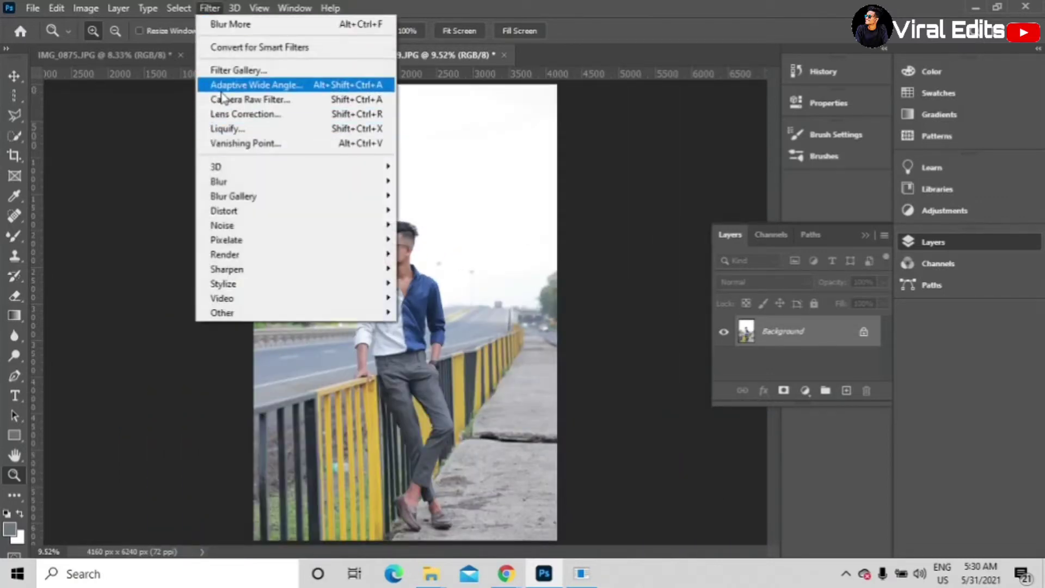
left_click(290, 100)
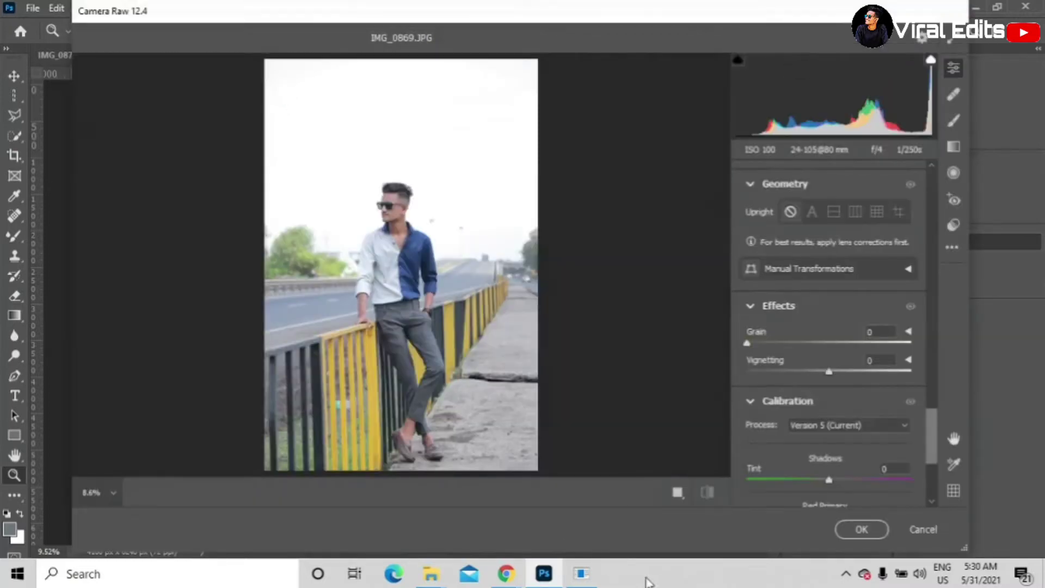
Step: Lower the photo's Highlights to -93 in the Basic adjustments
scroll(827, 482, "up", 10)
scroll(827, 483, "down", 10)
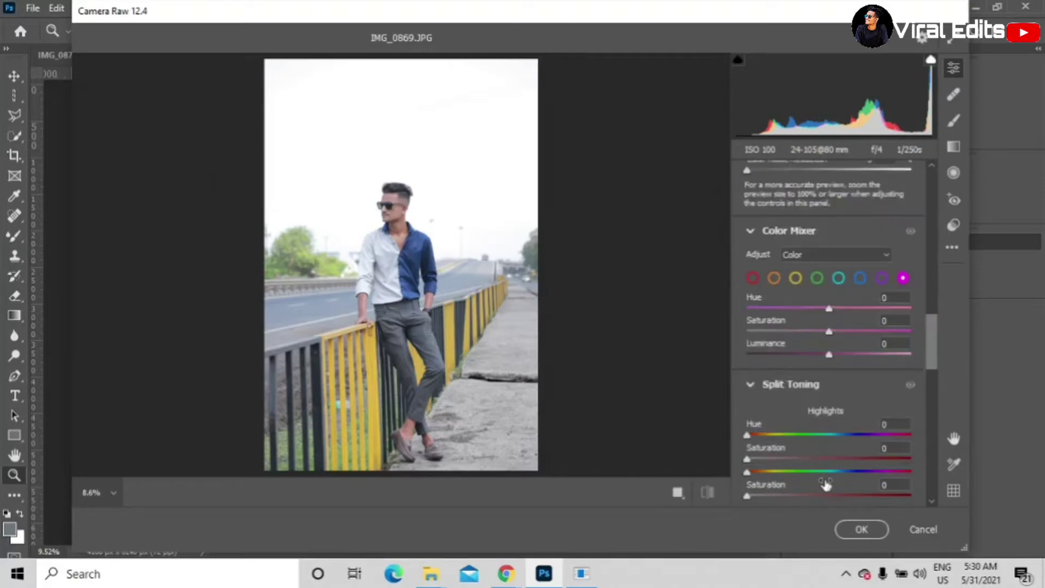
scroll(826, 482, "up", 10)
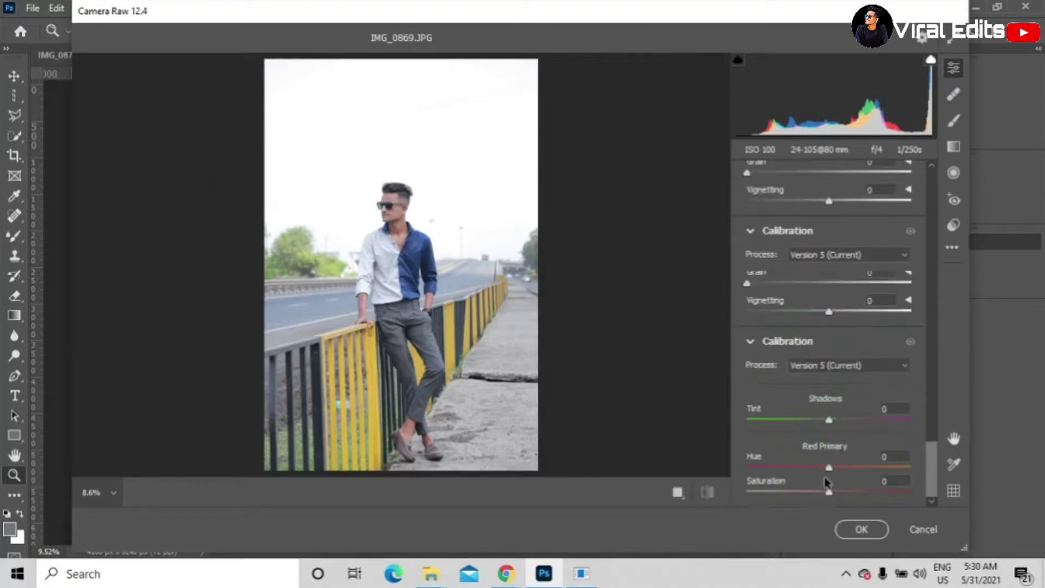
scroll(826, 481, "up", 10)
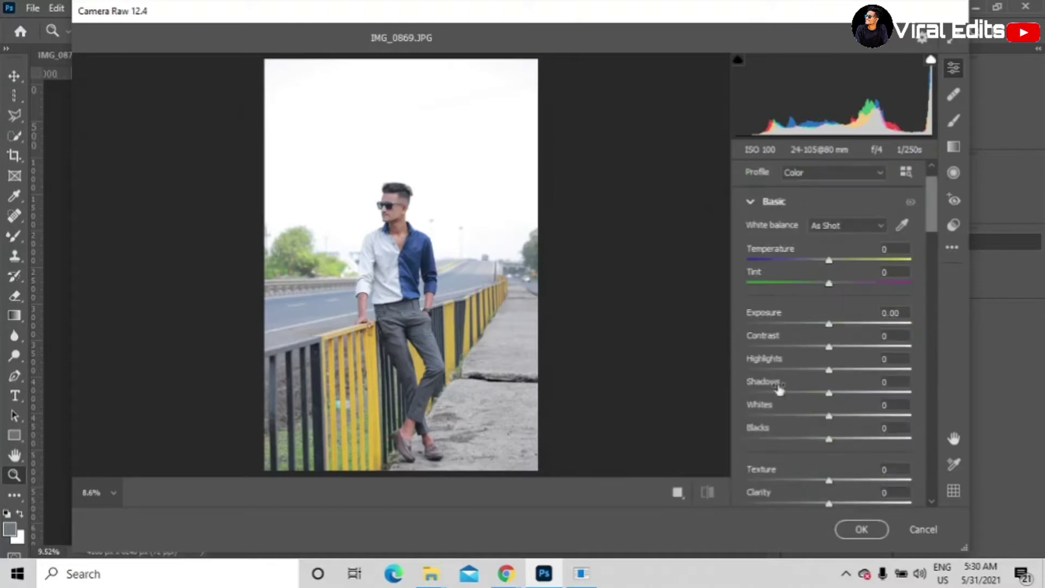
left_click_drag(830, 373, 754, 386)
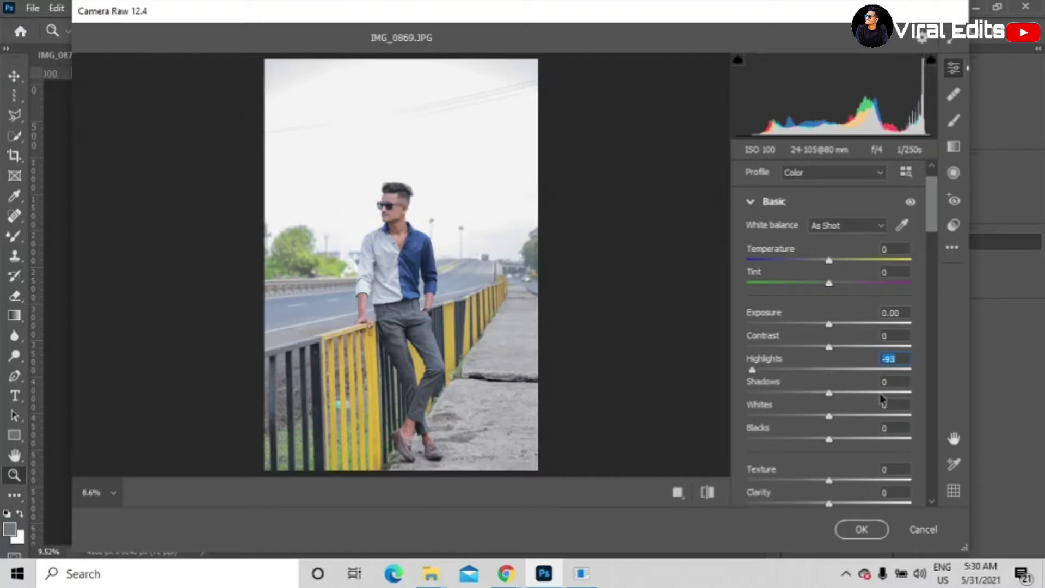
Step: Set the white balance Temperature to +4 and the Tint to +3
scroll(883, 401, "up", 2)
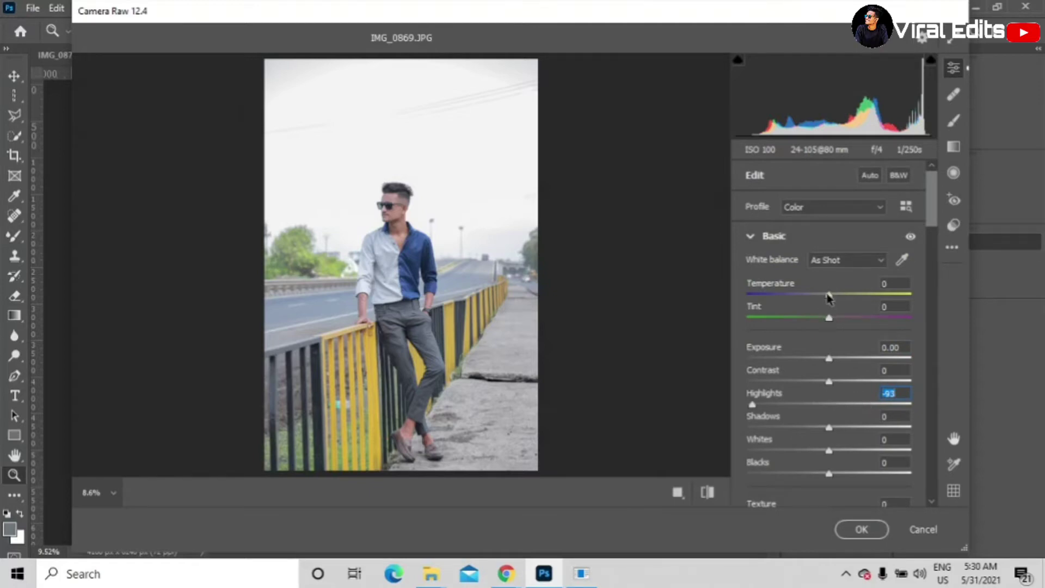
mouse_move(828, 295)
left_mouse_down()
mouse_move(809, 300)
mouse_move(836, 299)
left_mouse_up()
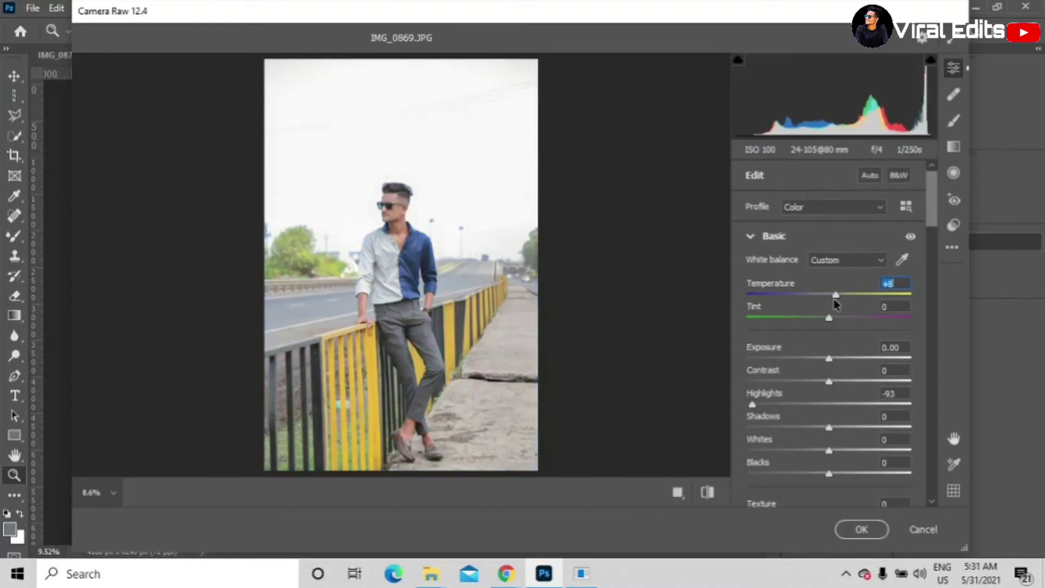
left_click_drag(835, 300, 830, 300)
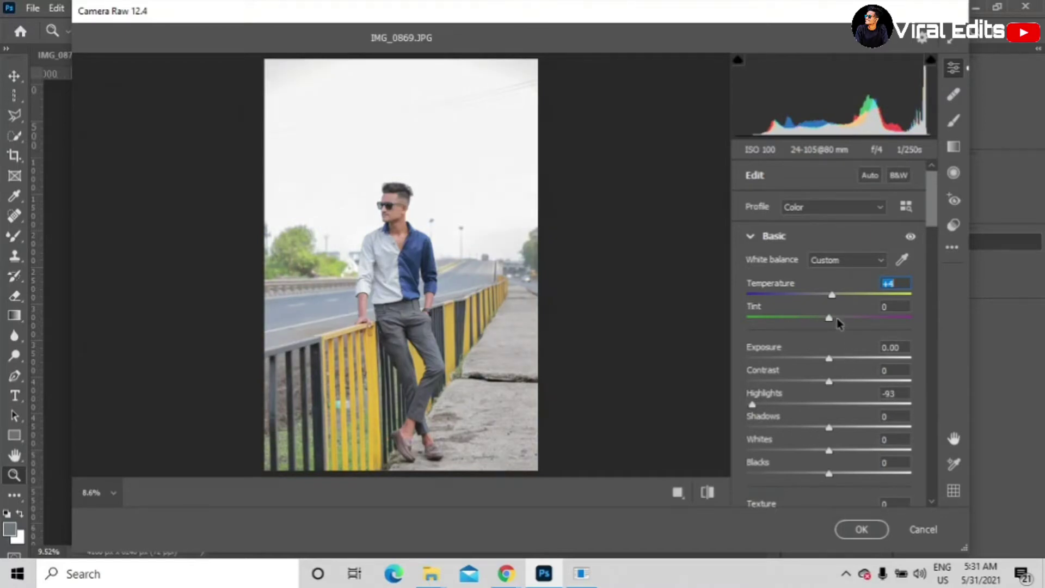
mouse_move(829, 319)
left_mouse_down()
mouse_move(837, 321)
mouse_move(808, 323)
mouse_move(832, 324)
left_mouse_up()
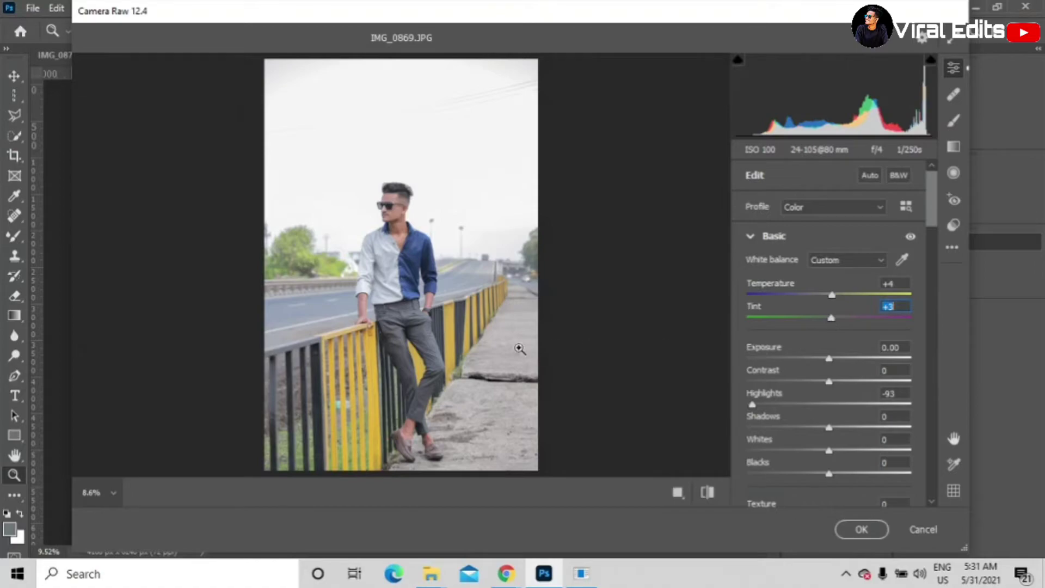
Step: Examine the man, the railing and the walkway up close to judge the white balance
scroll(422, 350, "up", 5)
scroll(469, 390, "up", 1)
scroll(469, 389, "up", 3)
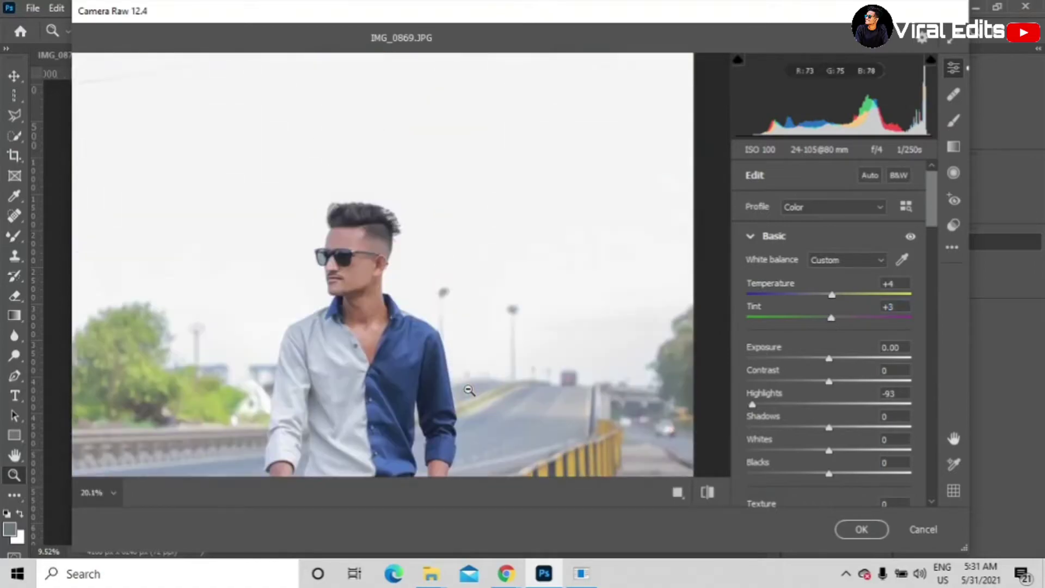
scroll(473, 403, "down", 3)
scroll(479, 414, "up", 4)
scroll(484, 420, "down", 2)
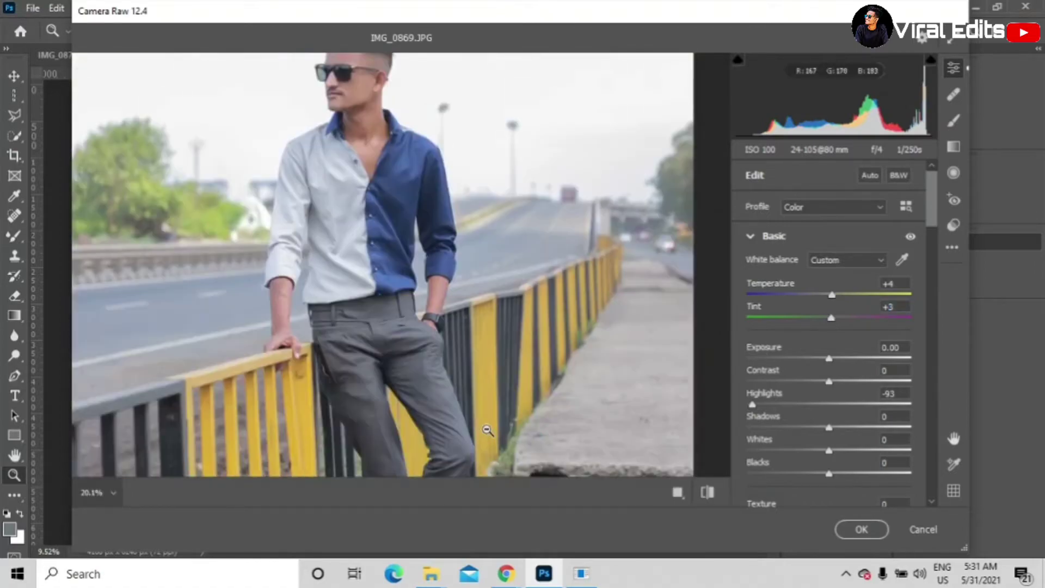
scroll(545, 381, "down", 3)
scroll(444, 392, "down", 1)
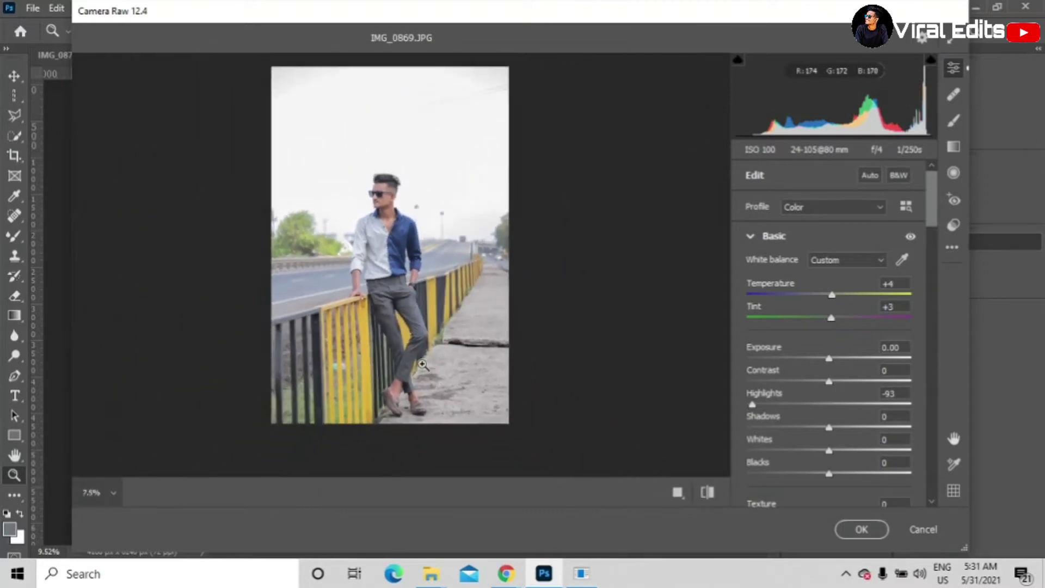
scroll(443, 349, "up", 2)
scroll(443, 336, "down", 1)
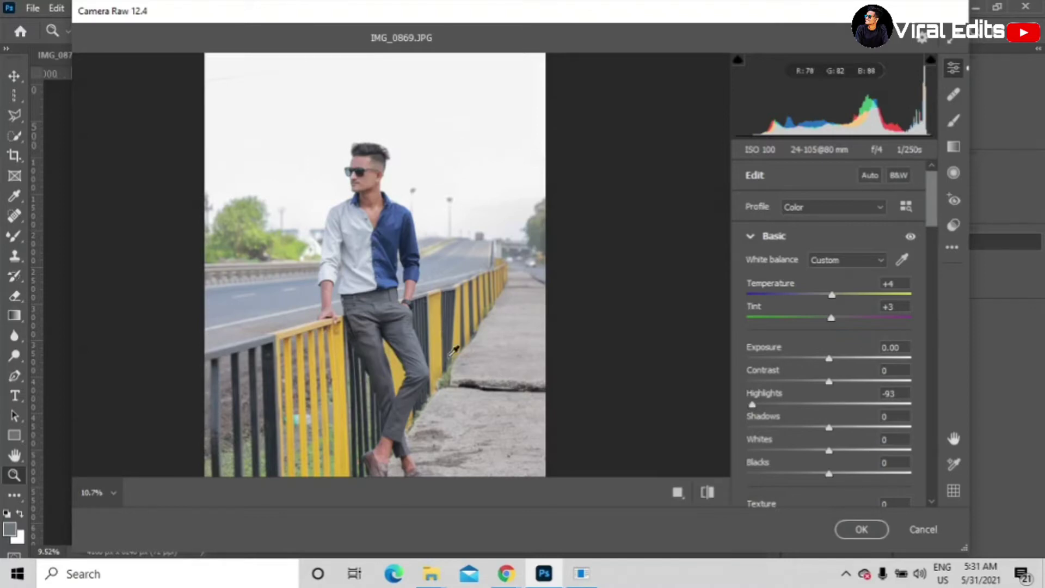
scroll(453, 349, "down", 1)
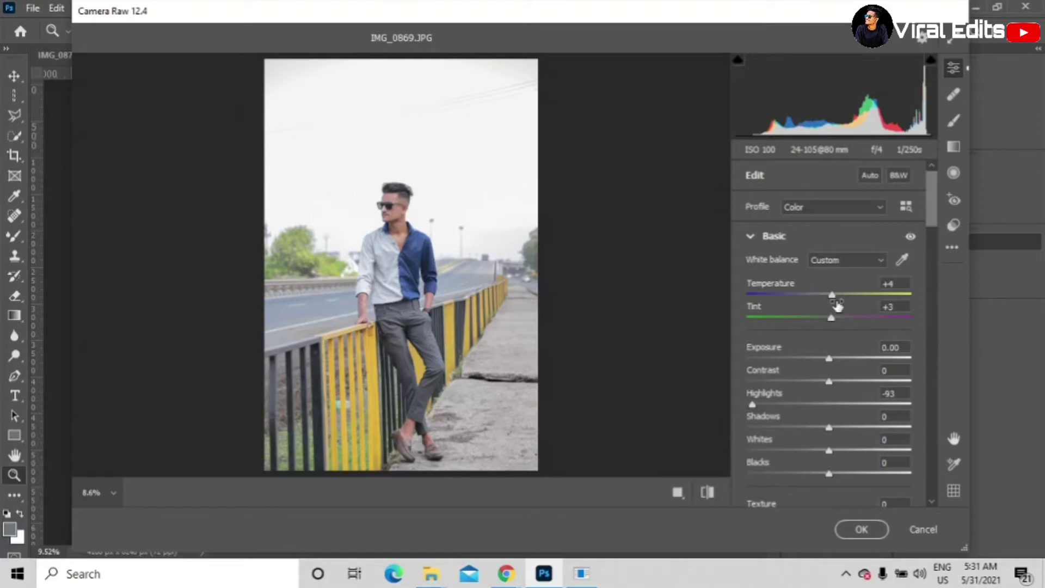
Step: Reset the white balance Tint to 0 and set the Temperature to -2
mouse_move(837, 304)
left_mouse_down()
mouse_move(847, 306)
mouse_move(836, 308)
left_mouse_up()
mouse_move(834, 296)
left_mouse_down()
mouse_move(819, 297)
mouse_move(828, 295)
left_mouse_up()
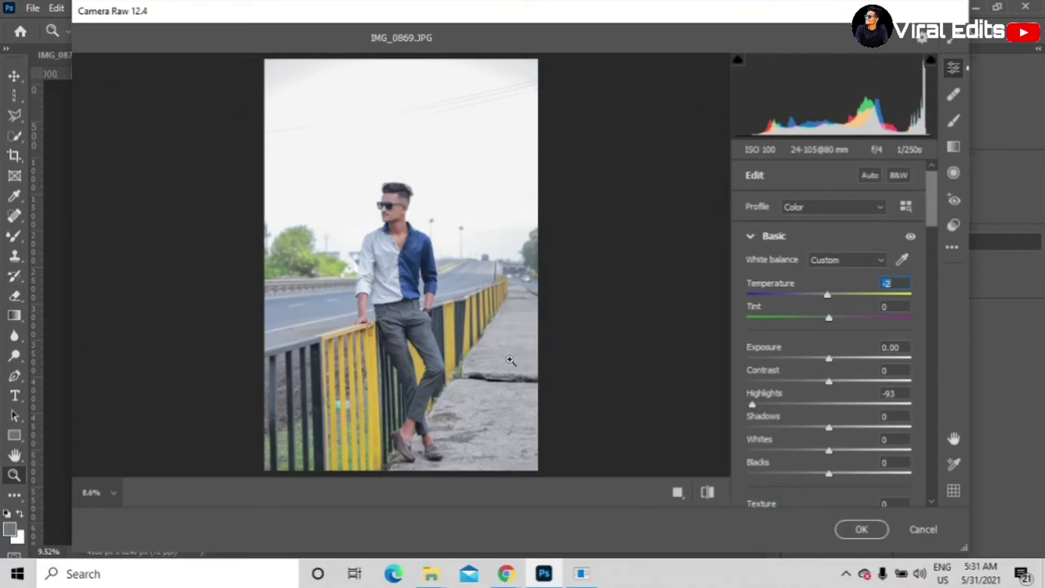
left_click_drag(522, 373, 340, 325)
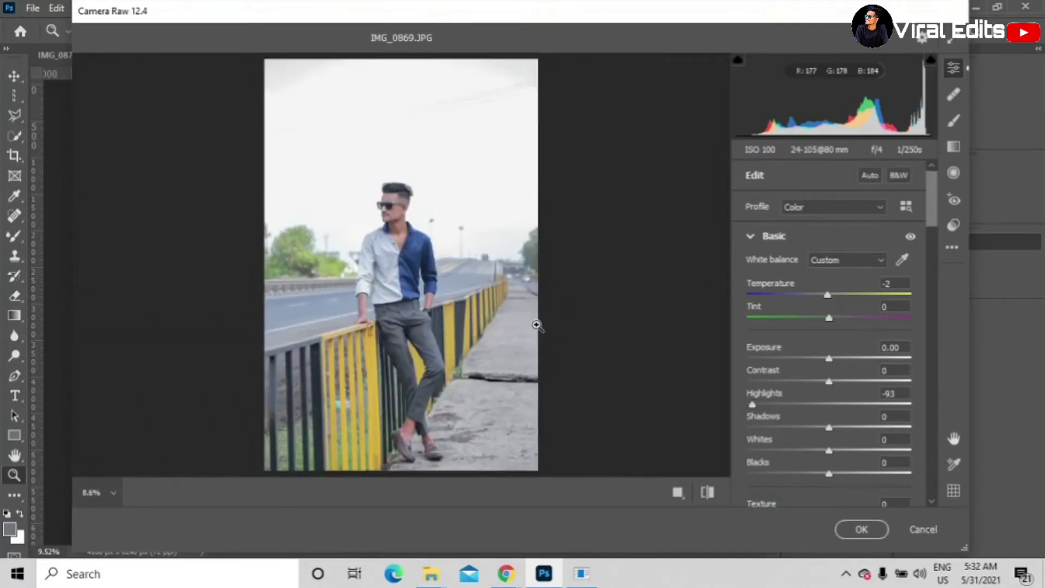
Step: Set the yellow Saturation to -50 and the green Saturation to -79 in the Color Mixer
scroll(853, 289, "down", 6)
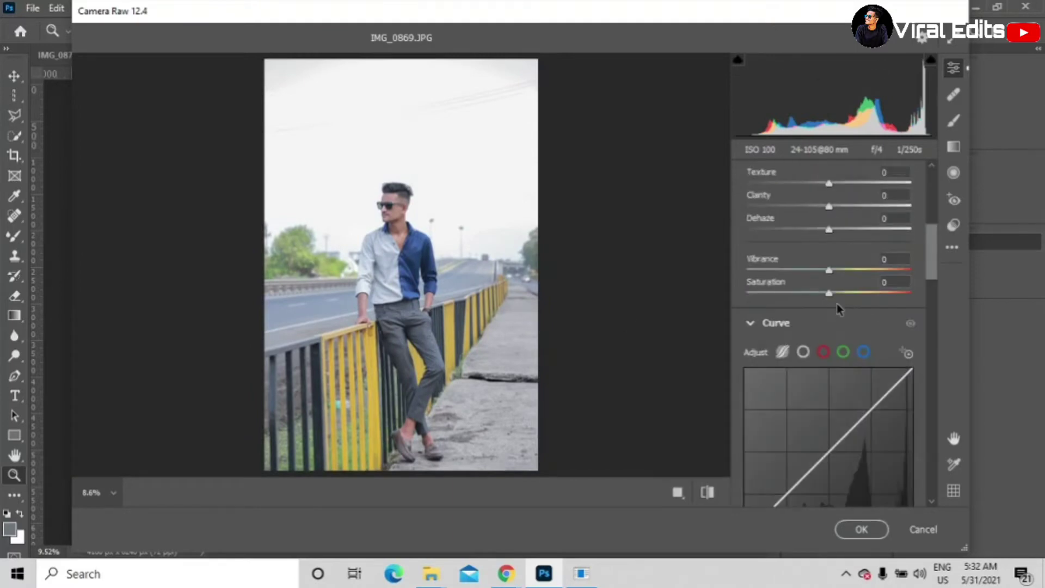
scroll(838, 305, "down", 8)
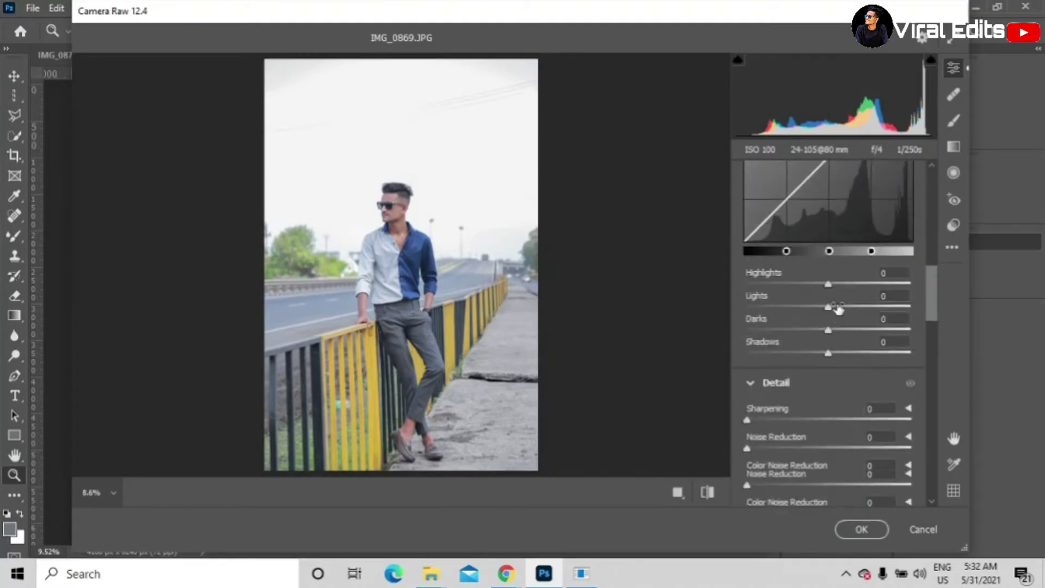
scroll(837, 308, "down", 4)
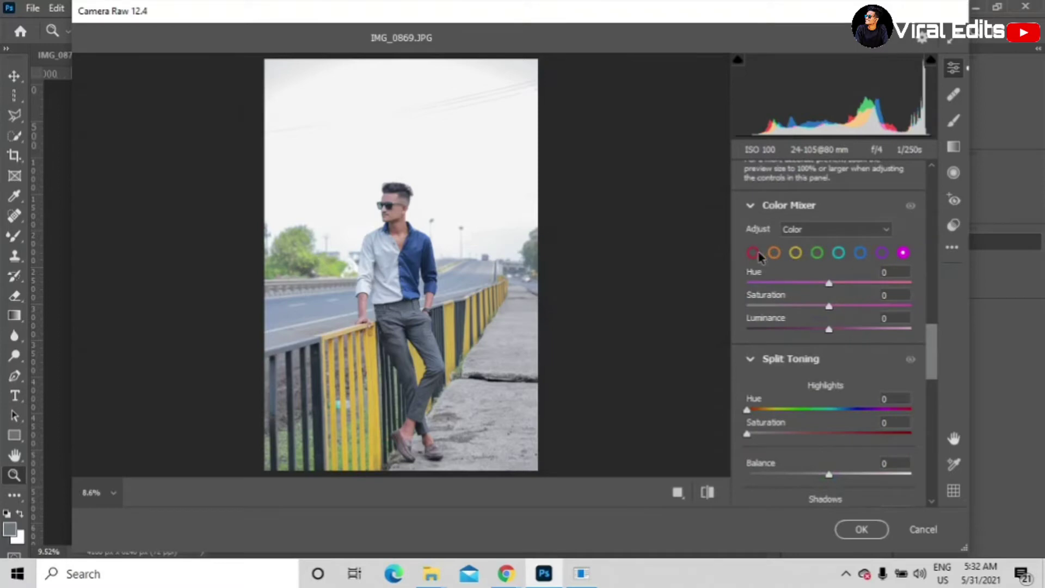
left_click(795, 252)
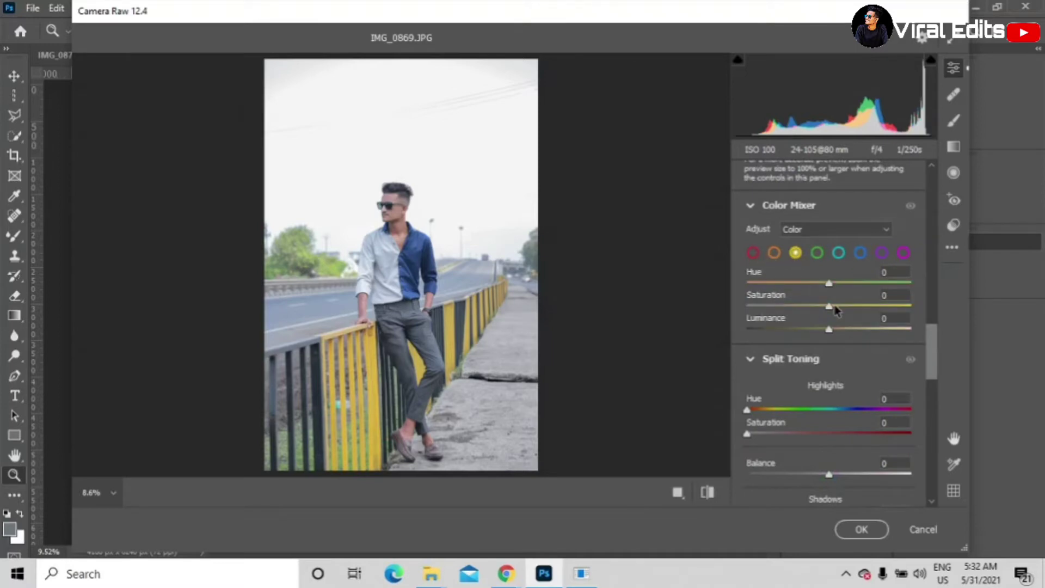
left_click_drag(828, 306, 791, 313)
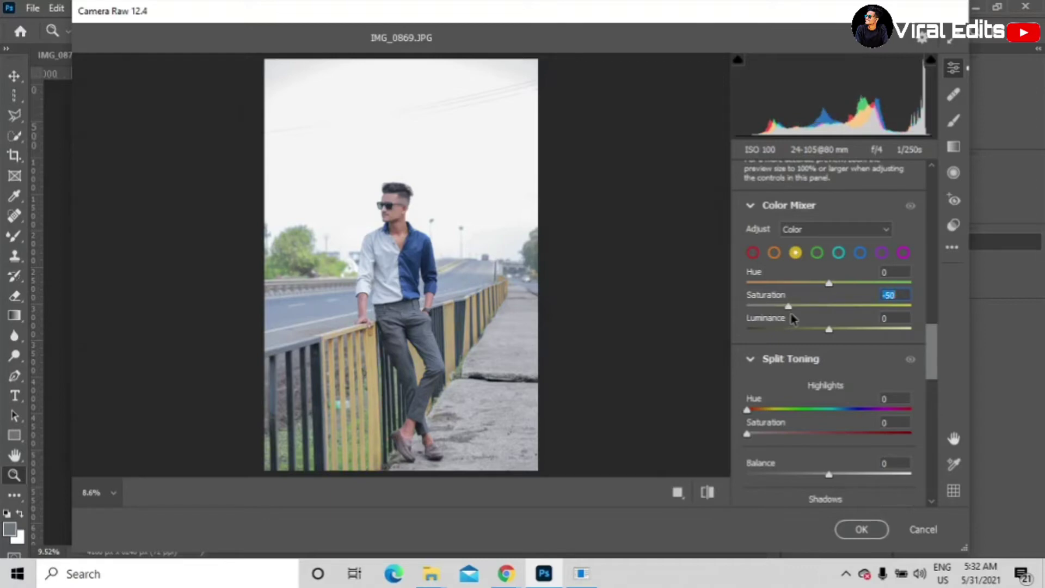
left_click(817, 253)
left_click_drag(827, 307, 787, 317)
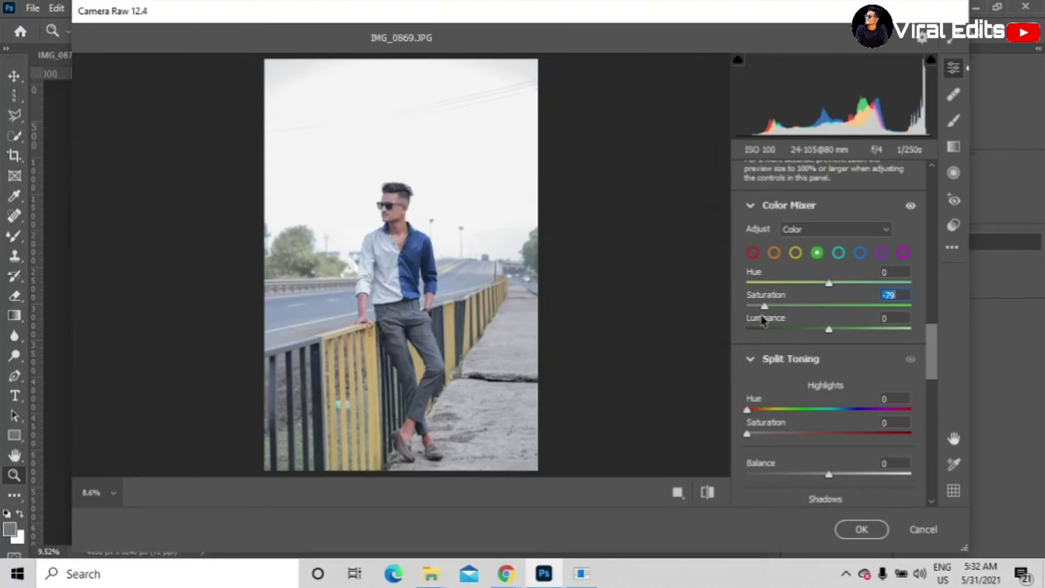
Step: Reduce the aqua Saturation and set the blue Saturation to -32 in the Color Mixer
left_click(838, 252)
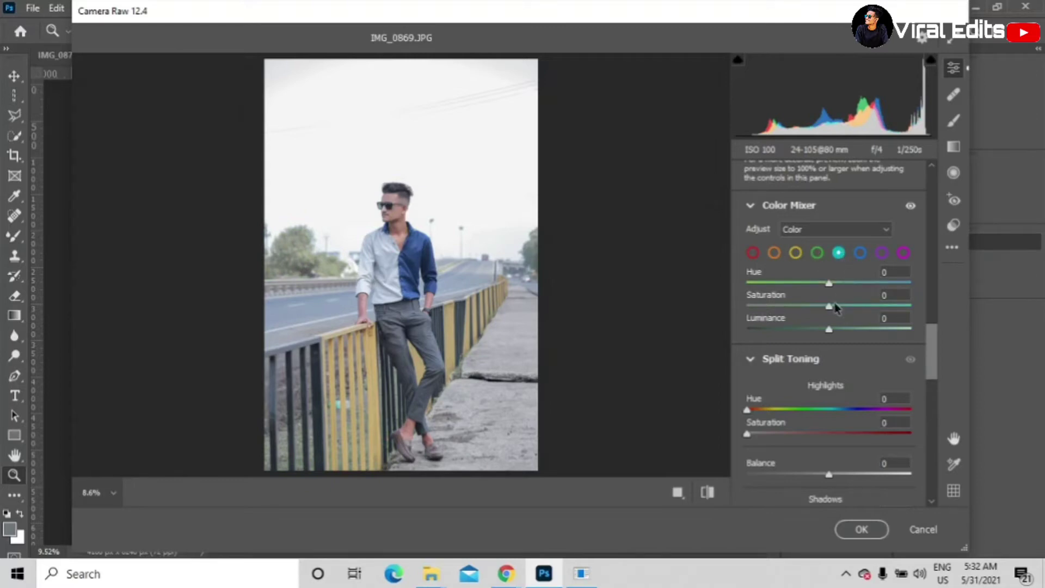
left_click_drag(834, 304, 801, 312)
left_click(859, 253)
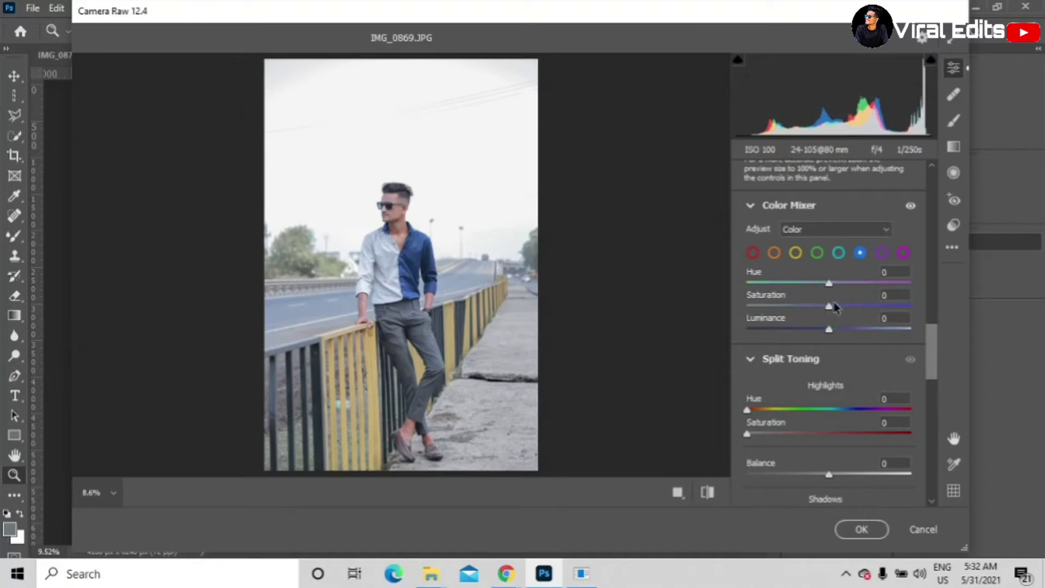
left_click_drag(833, 309, 800, 309)
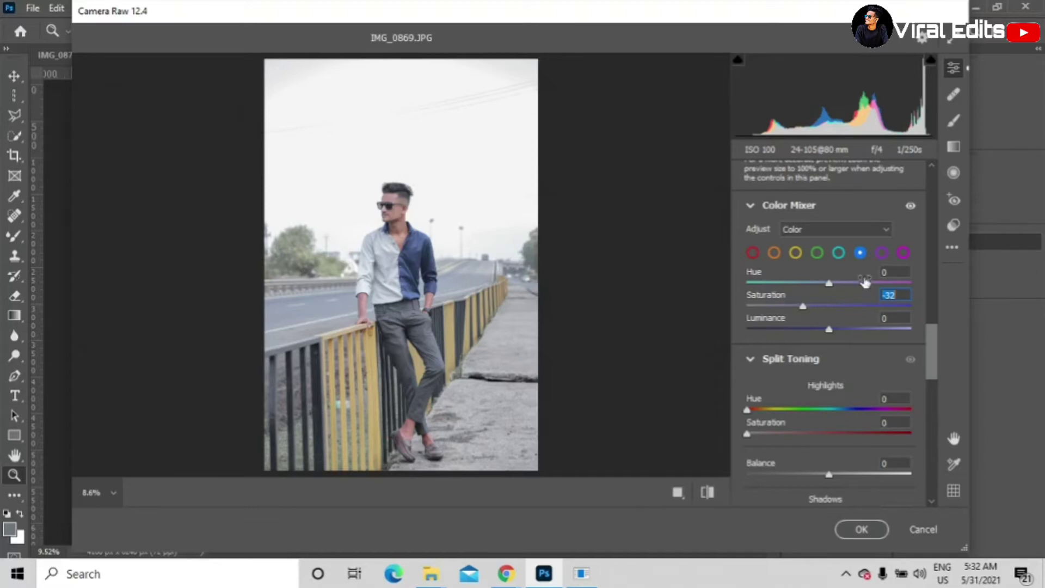
Step: Reduce the purple Saturation and set the magenta Saturation to +15 in the Color Mixer
left_click(881, 252)
left_click_drag(831, 308, 800, 305)
left_click(903, 253)
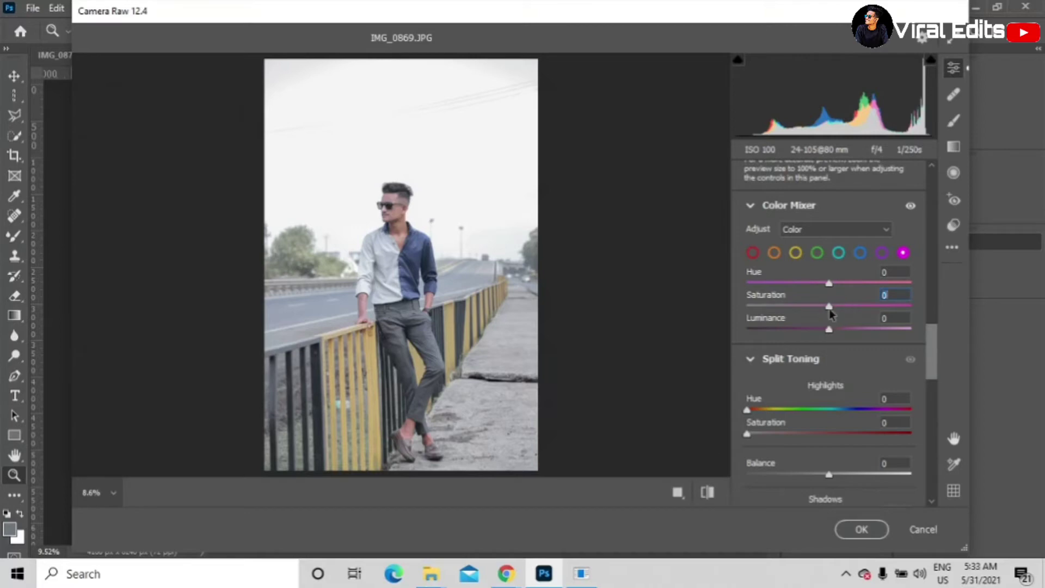
mouse_move(829, 311)
left_mouse_down()
mouse_move(801, 310)
mouse_move(857, 311)
mouse_move(818, 310)
mouse_move(844, 307)
left_mouse_up()
Step: Examine the color changes on the clothes, railing, walkway and the man's face at higher magnification
left_click_drag(475, 369, 515, 391)
scroll(333, 333, "up", 3)
scroll(358, 349, "down", 2)
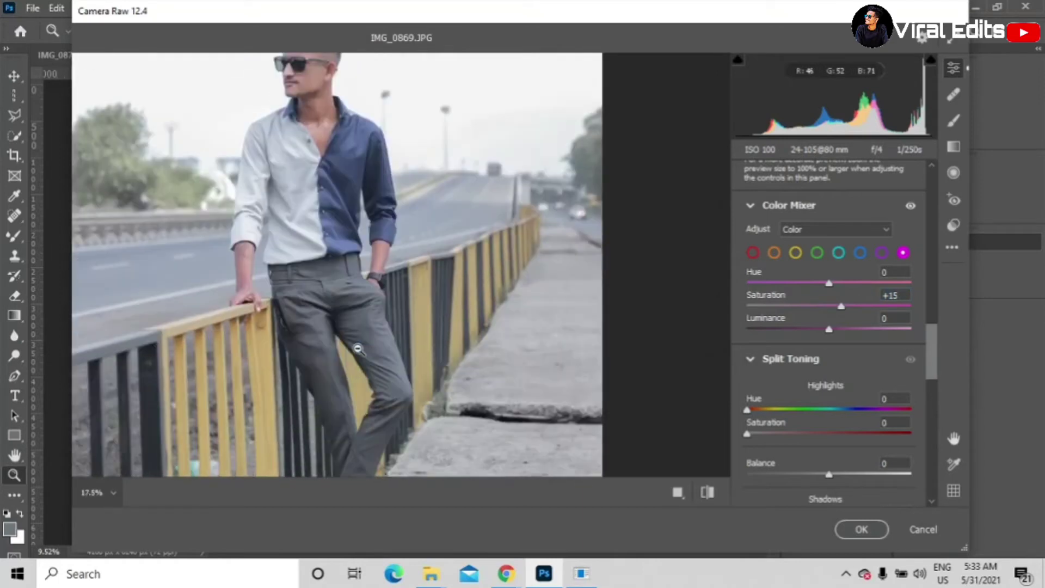
scroll(358, 349, "down", 1)
left_click(384, 331)
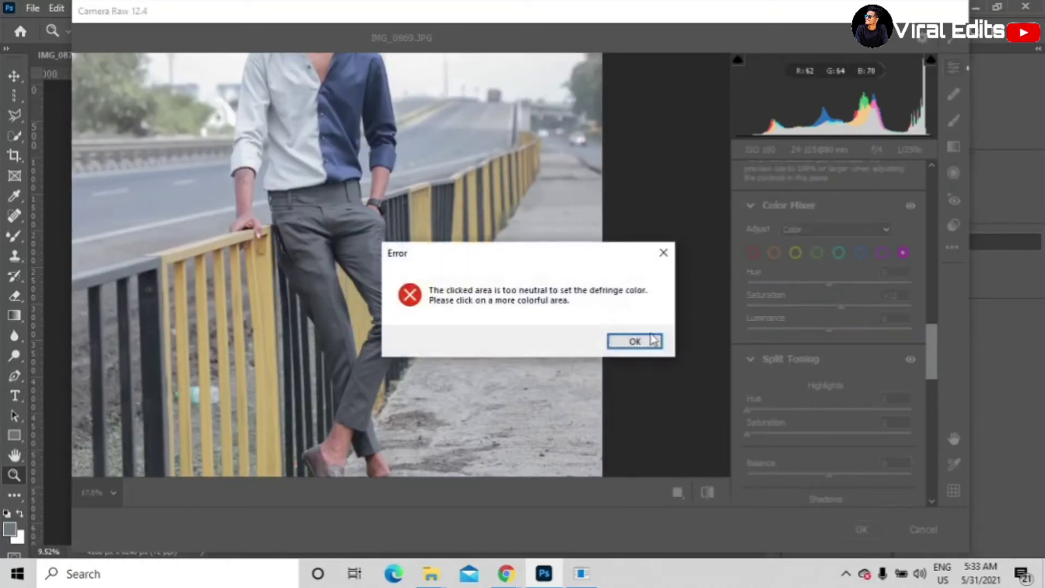
left_click(635, 341)
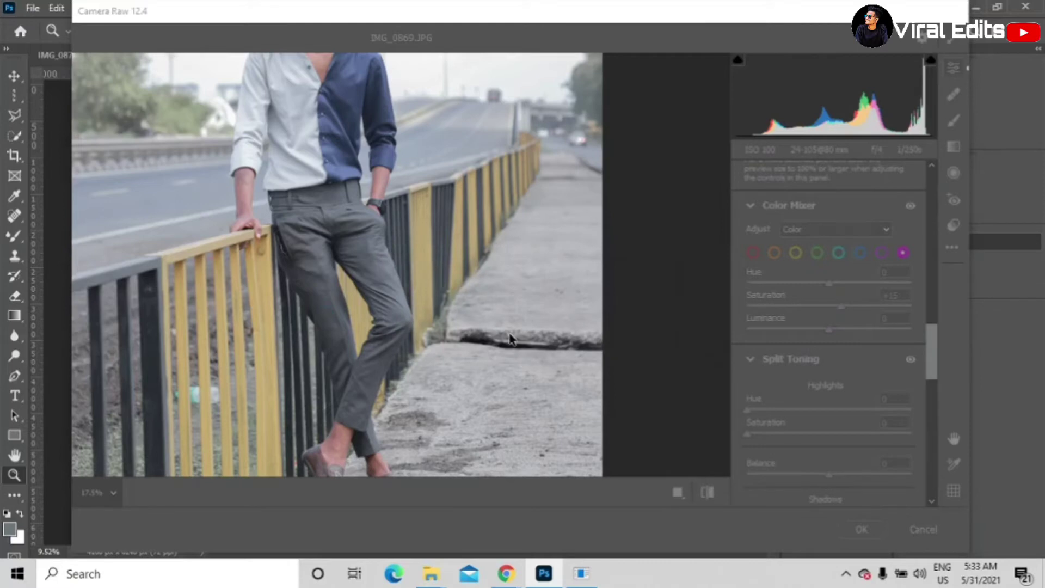
mouse_move(511, 335)
left_mouse_down()
mouse_move(552, 355)
mouse_move(502, 325)
left_mouse_up()
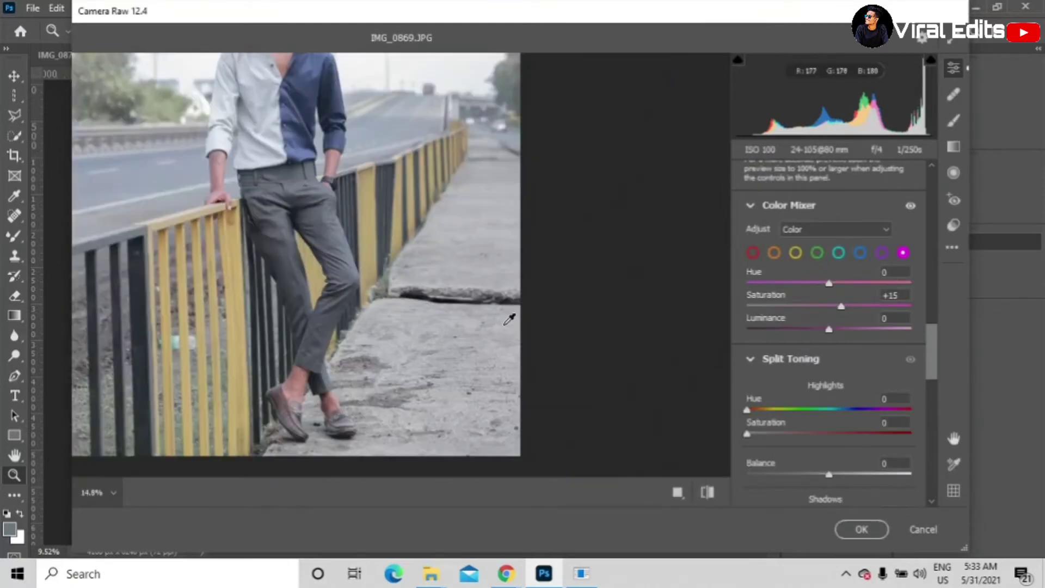
key("ctrl+0")
left_click_drag(364, 259, 428, 378)
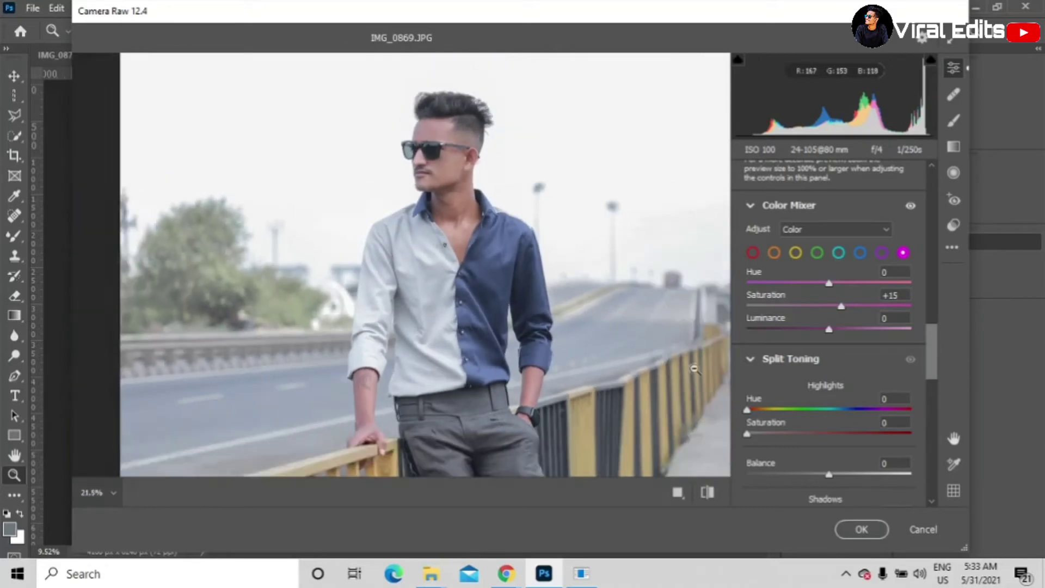
Step: Increase the orange Saturation in the Color Mixer and review the whole photo
left_click(774, 253)
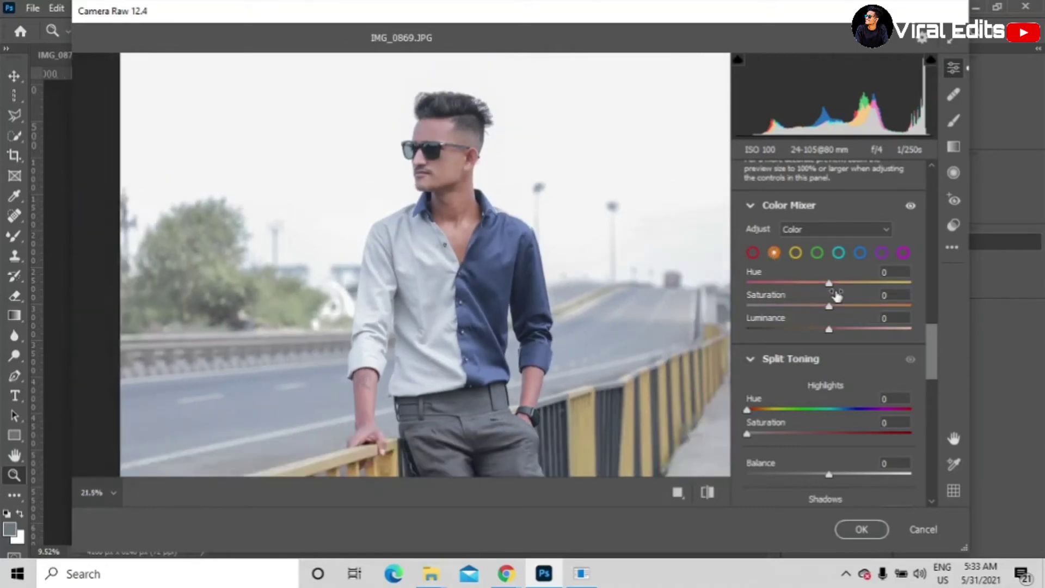
left_click_drag(830, 307, 856, 333)
left_click_drag(630, 364, 553, 304)
scroll(861, 374, "down", 10)
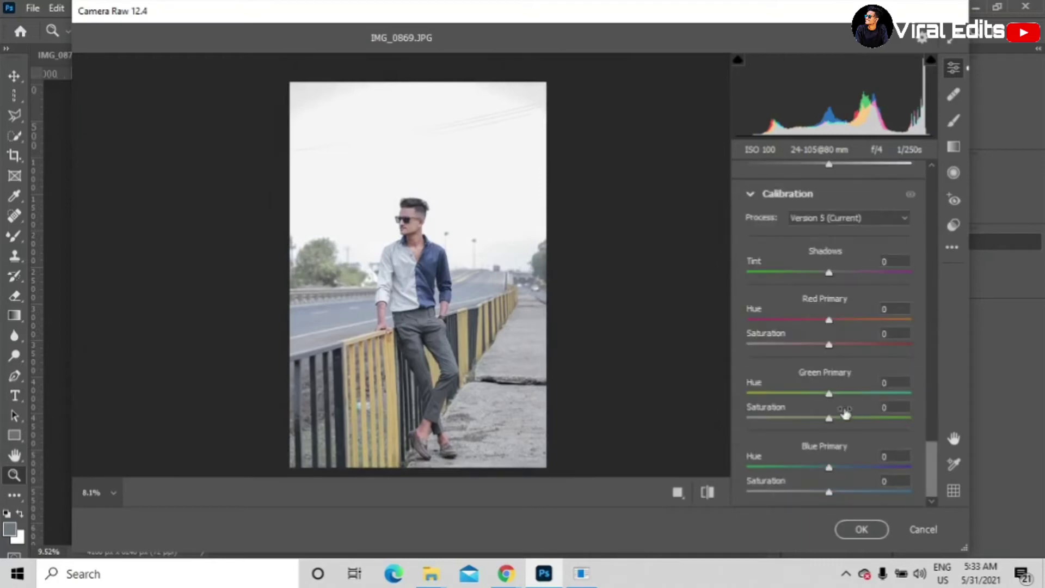
Step: Set the Green Primary Hue to -41 in the Calibration settings and dismiss the incoming Instagram notifications
left_click_drag(841, 402, 792, 407)
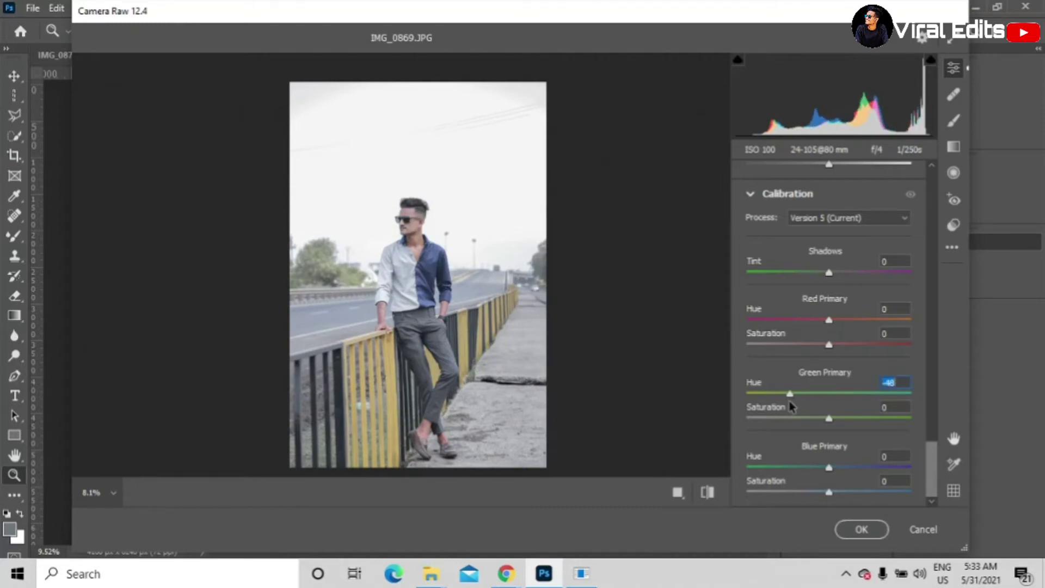
mouse_move(829, 417)
left_mouse_down()
mouse_move(856, 420)
mouse_move(818, 420)
mouse_move(865, 422)
mouse_move(828, 422)
left_mouse_up()
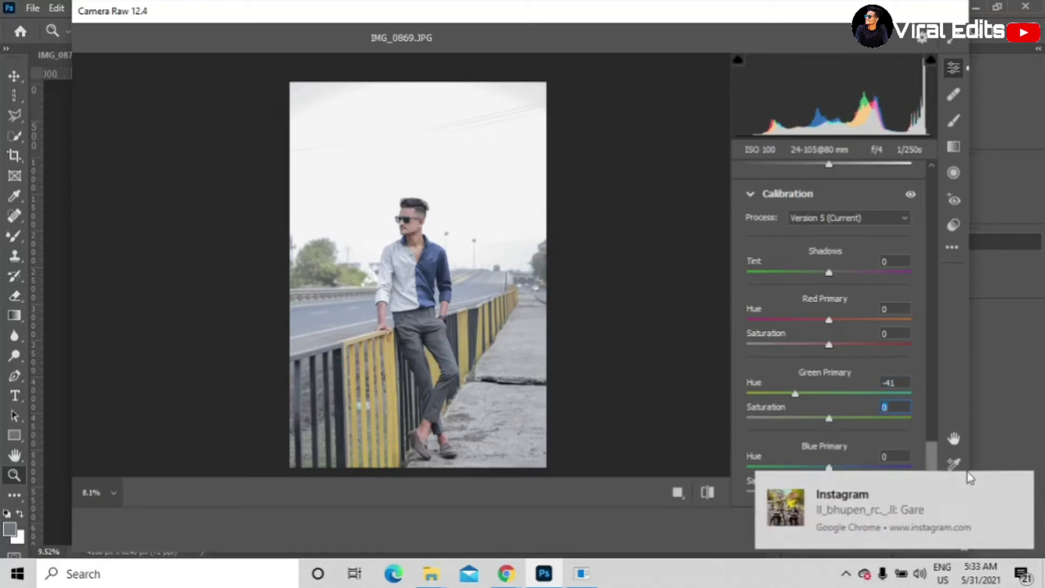
left_click(1020, 485)
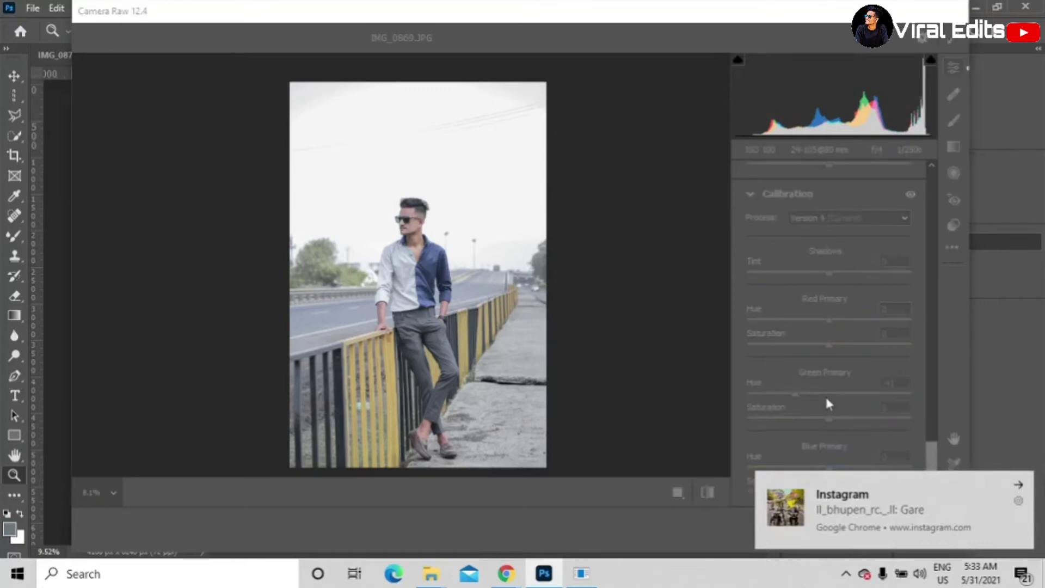
left_click(642, 316)
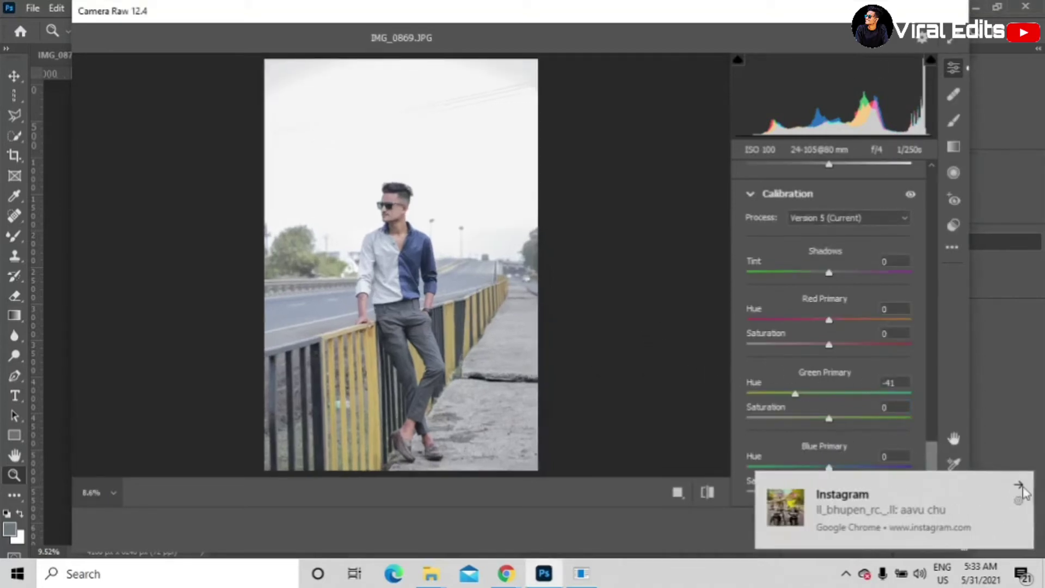
left_click(1019, 486)
left_click(619, 423)
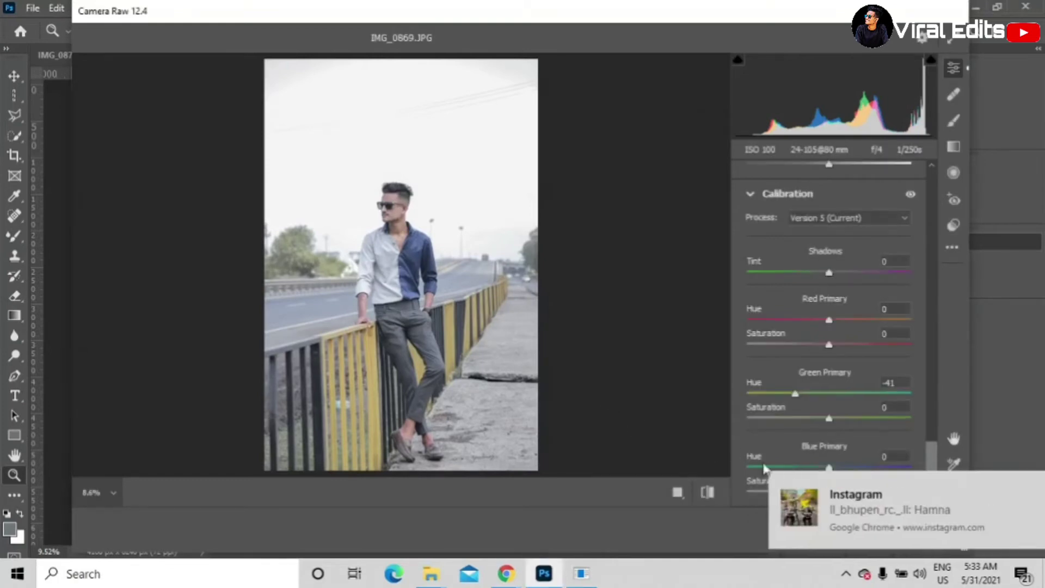
left_click(1029, 488)
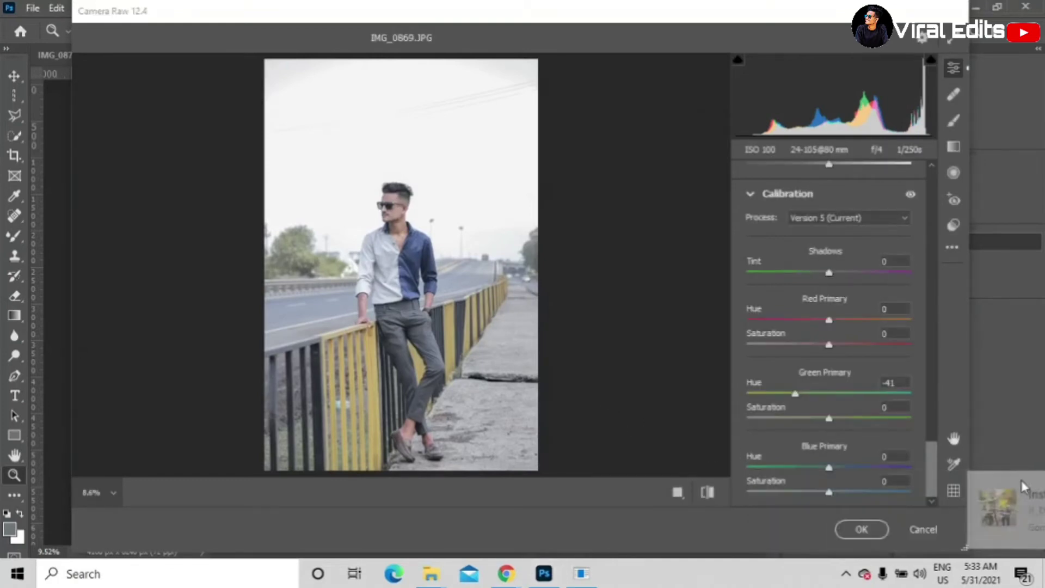
left_click(546, 355)
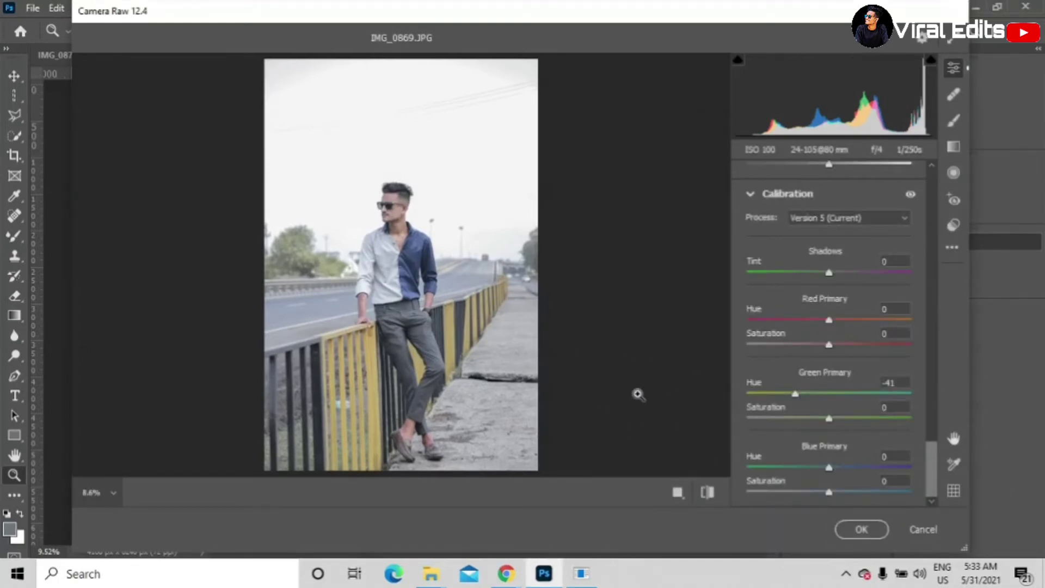
Step: Set the Red Primary Saturation to +17 in Calibration and check the man's skin tones and the whole photo
left_click(400, 259)
left_click(425, 294, "alt")
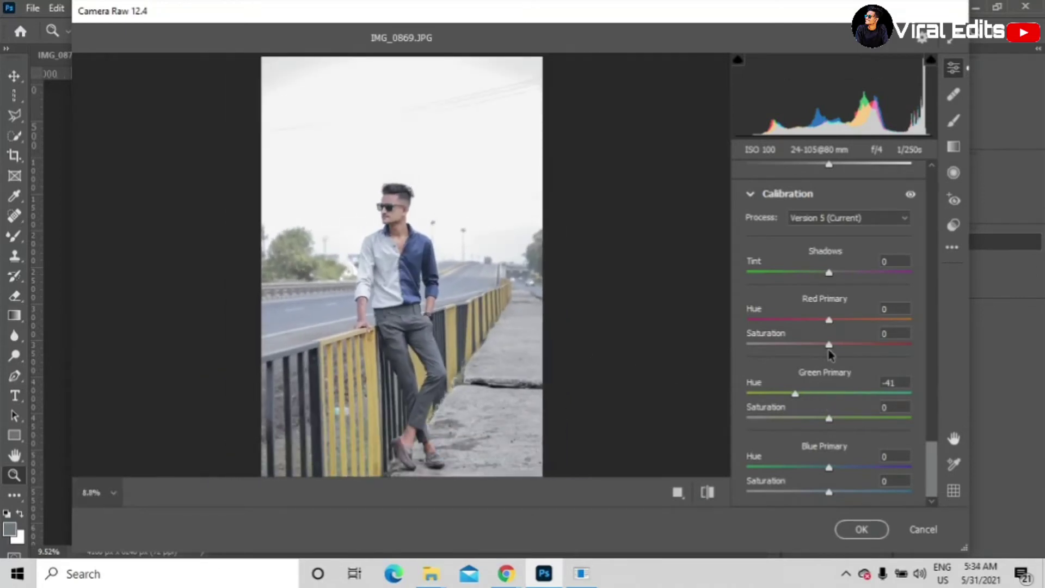
mouse_move(828, 349)
left_mouse_down()
mouse_move(813, 349)
mouse_move(844, 351)
left_mouse_up()
left_click(383, 230)
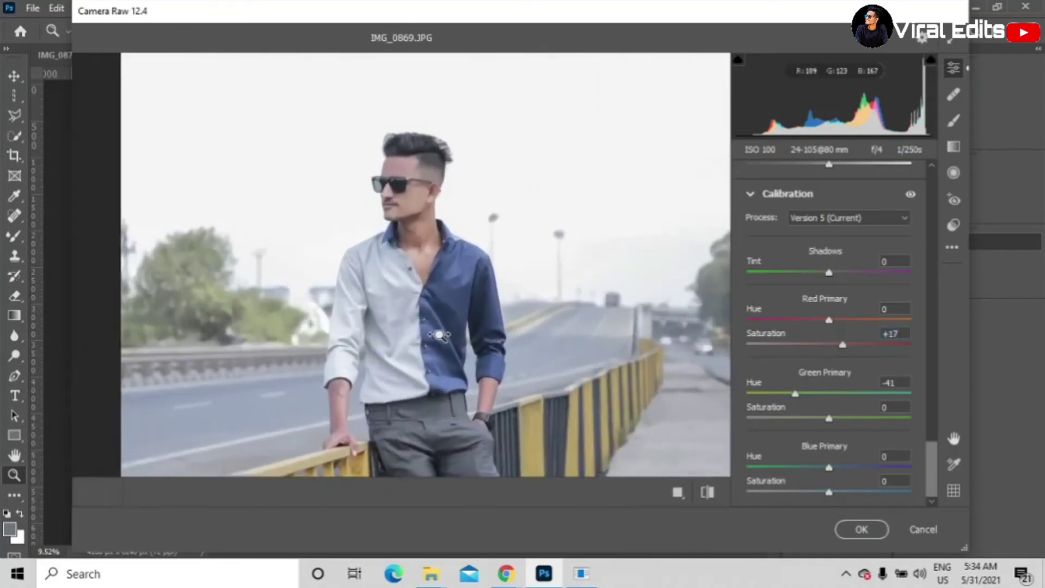
scroll(798, 389, "up", 2)
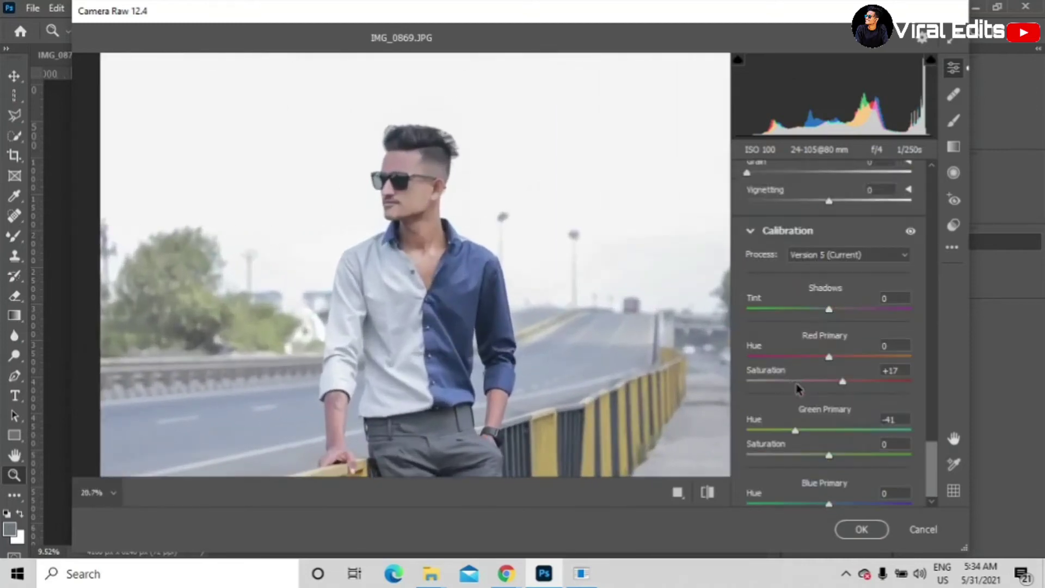
scroll(797, 389, "down", 2)
left_click_drag(586, 413, 525, 362)
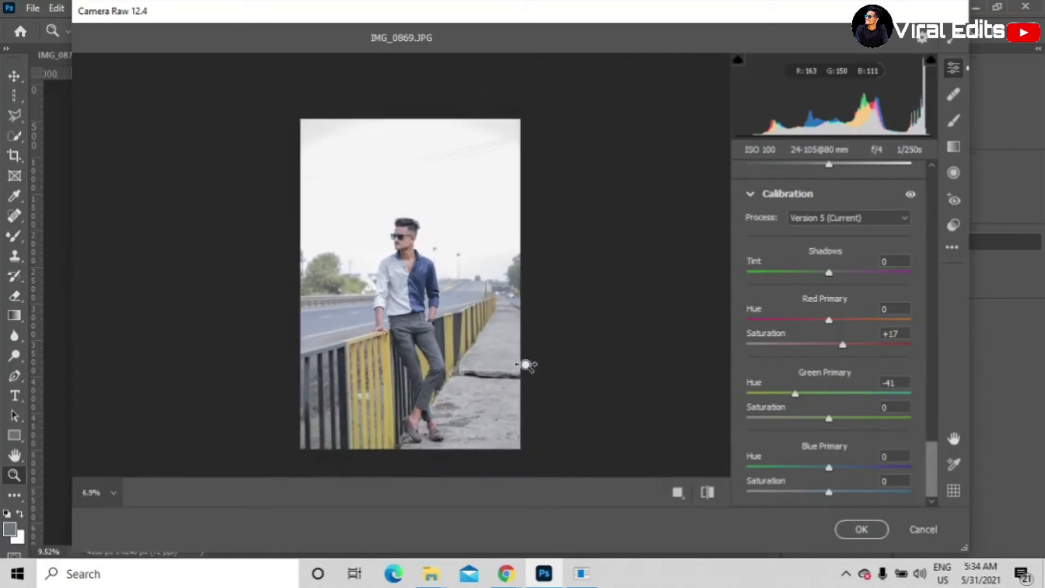
Step: Set the Shadows Tint to +57 in the Calibration settings
scroll(808, 398, "up", 4)
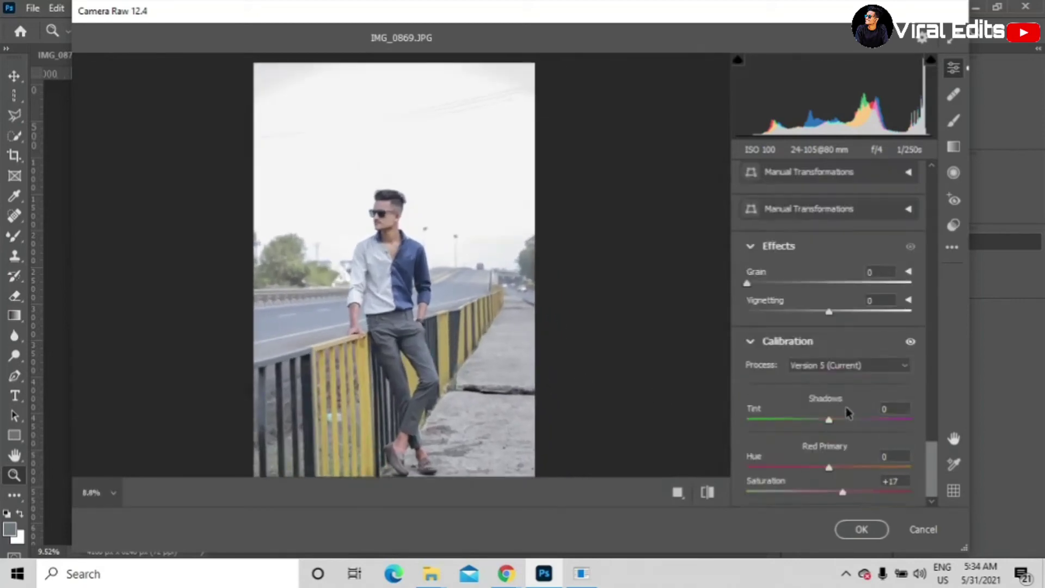
scroll(819, 359, "down", 2)
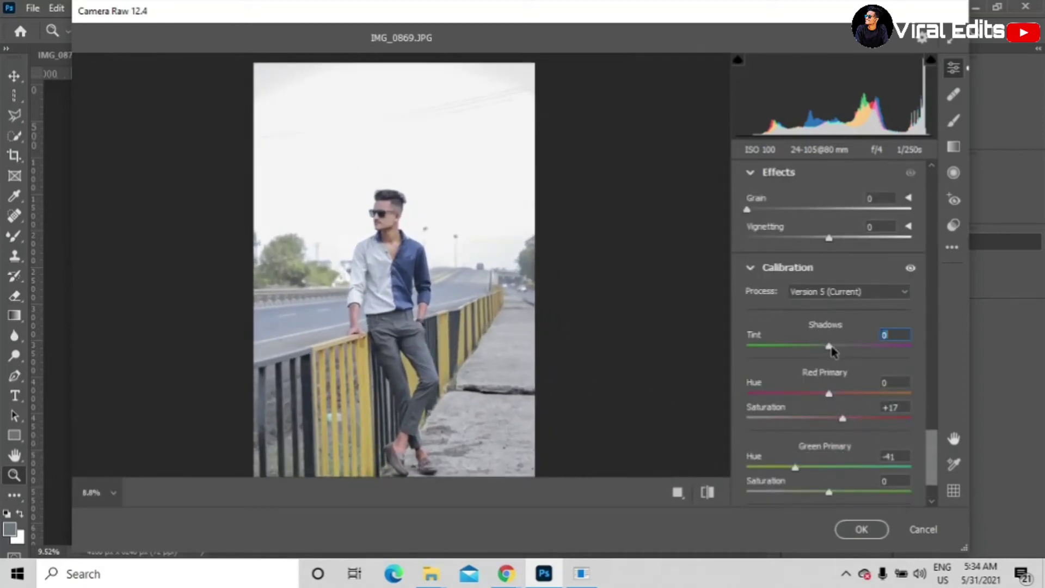
left_click_drag(833, 351, 878, 355)
Step: Set the Blue Primary Hue to -50 and Saturation to +10 in Calibration, and inspect the man's face and shirt
scroll(843, 426, "down", 2)
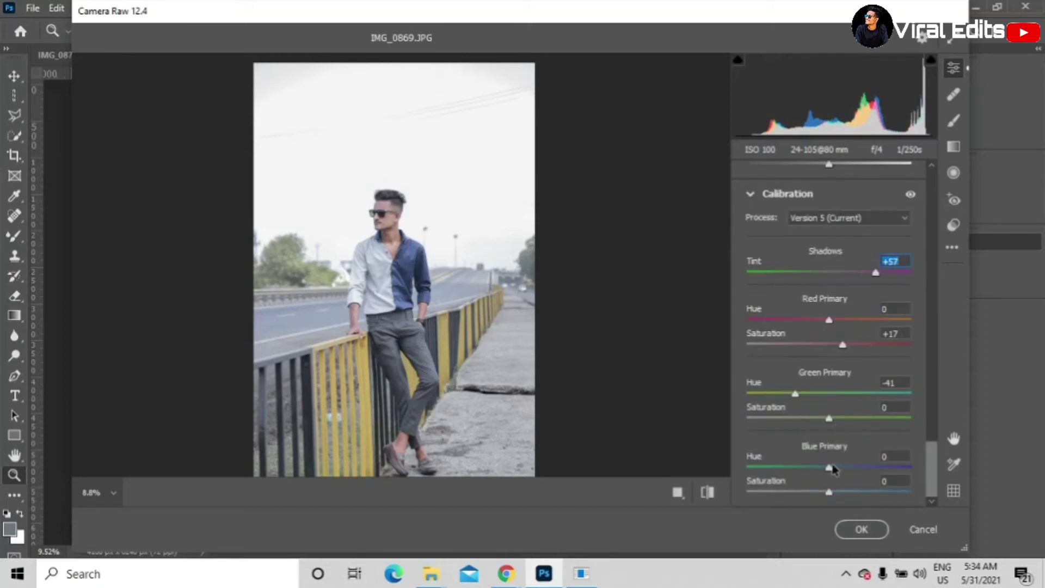
left_click_drag(828, 469, 801, 466)
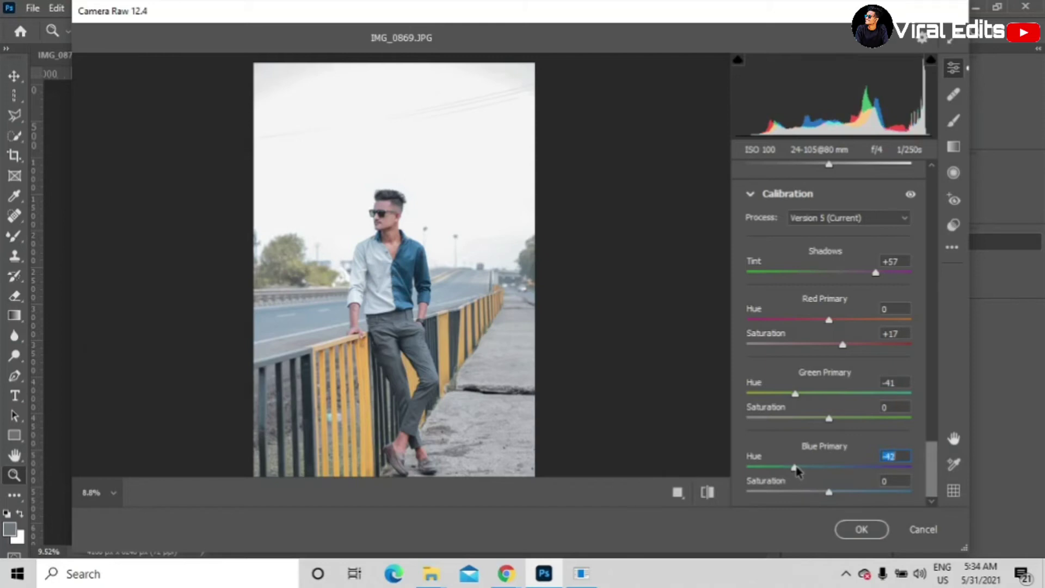
left_click_drag(796, 470, 791, 470)
mouse_move(830, 495)
left_mouse_down()
mouse_move(842, 495)
mouse_move(818, 495)
mouse_move(851, 495)
mouse_move(822, 494)
mouse_move(838, 494)
left_mouse_up()
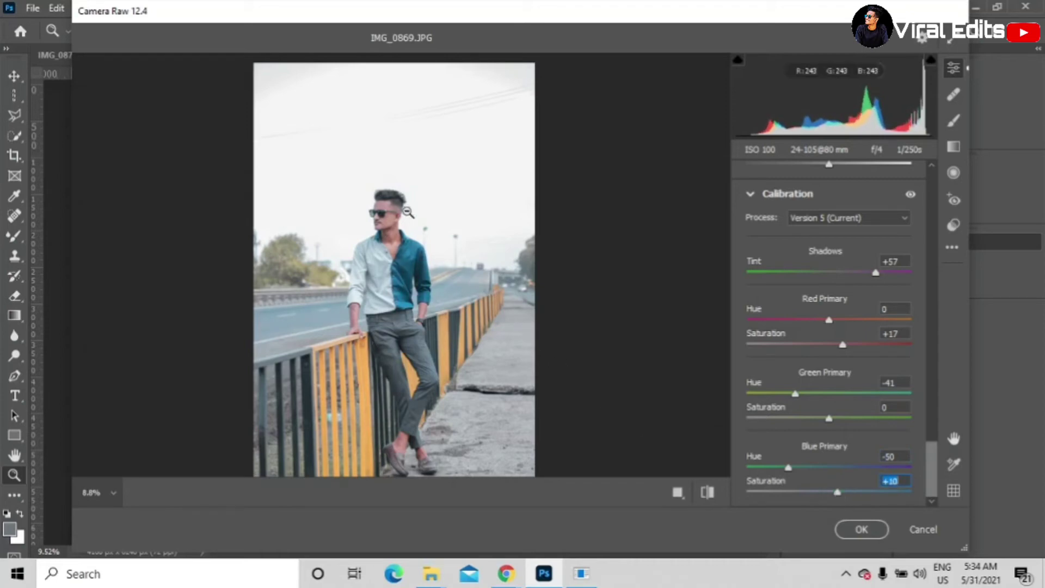
left_click_drag(410, 212, 503, 299)
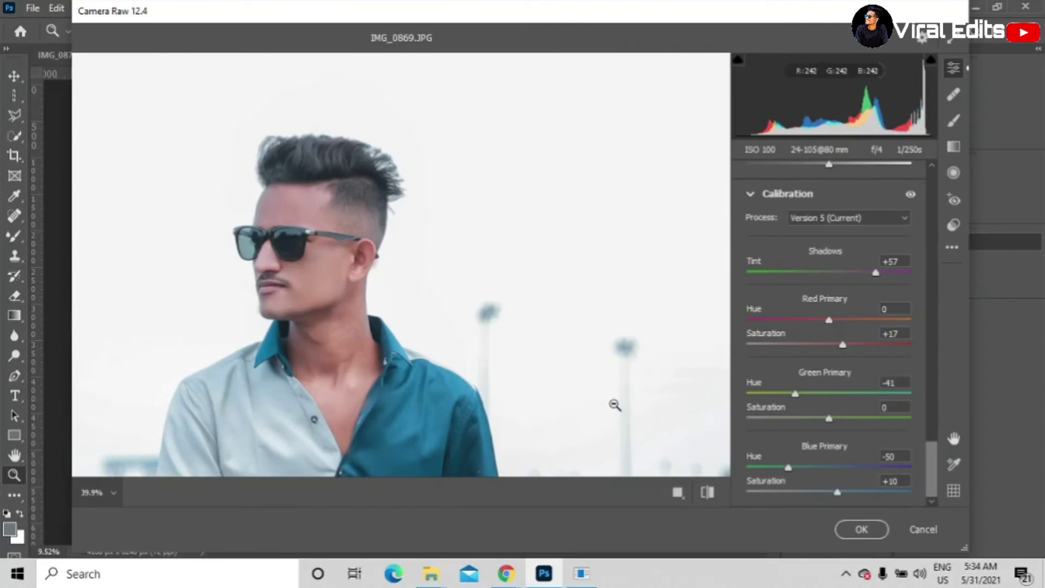
left_click_drag(613, 403, 515, 325)
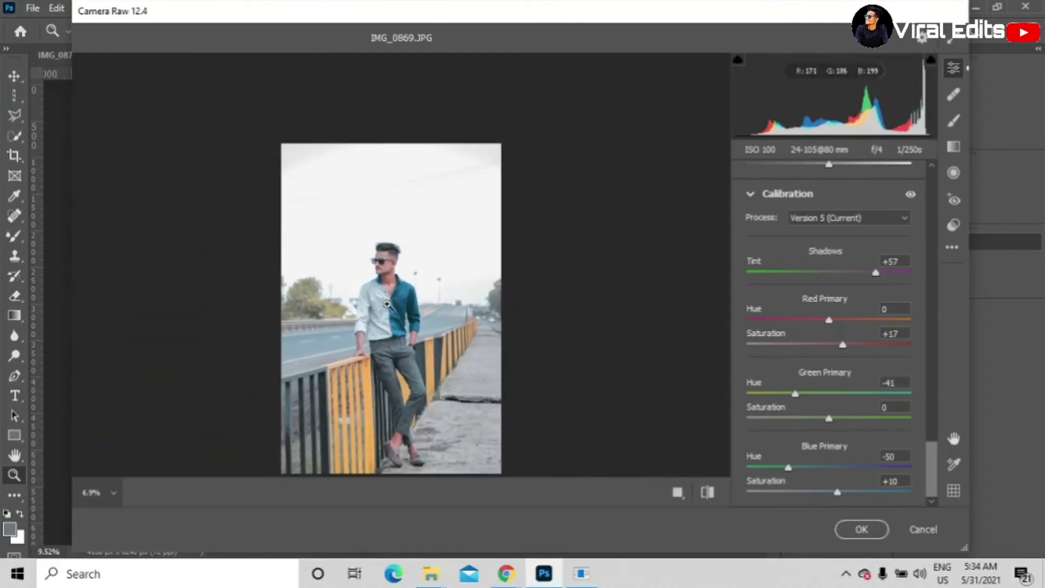
Step: Set the orange Saturation to -20 in the Color Mixer while checking the man's skin, and review the whole photo
left_click_drag(387, 305, 481, 420)
scroll(779, 413, "up", 6)
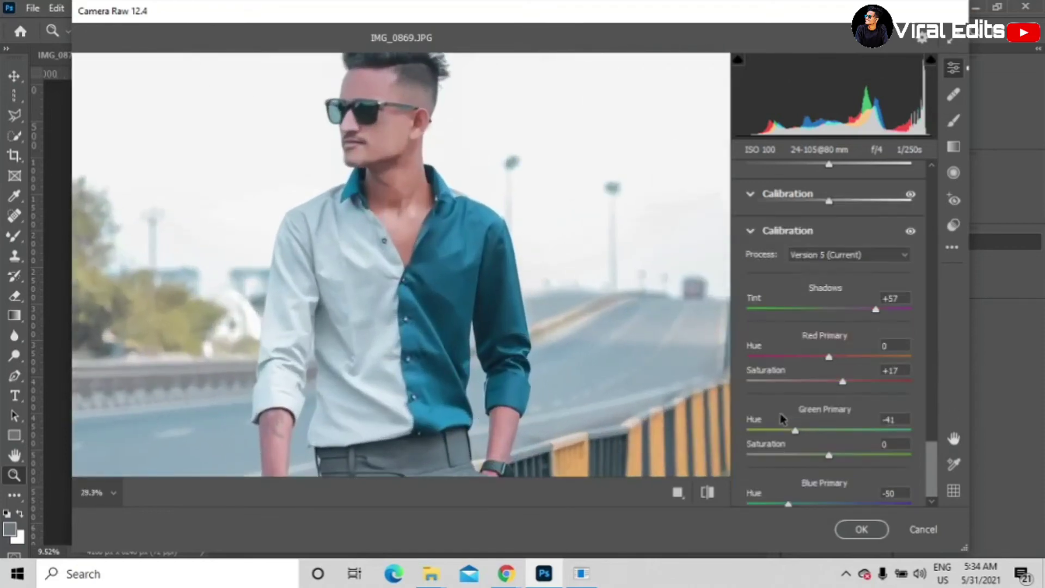
scroll(786, 415, "up", 5)
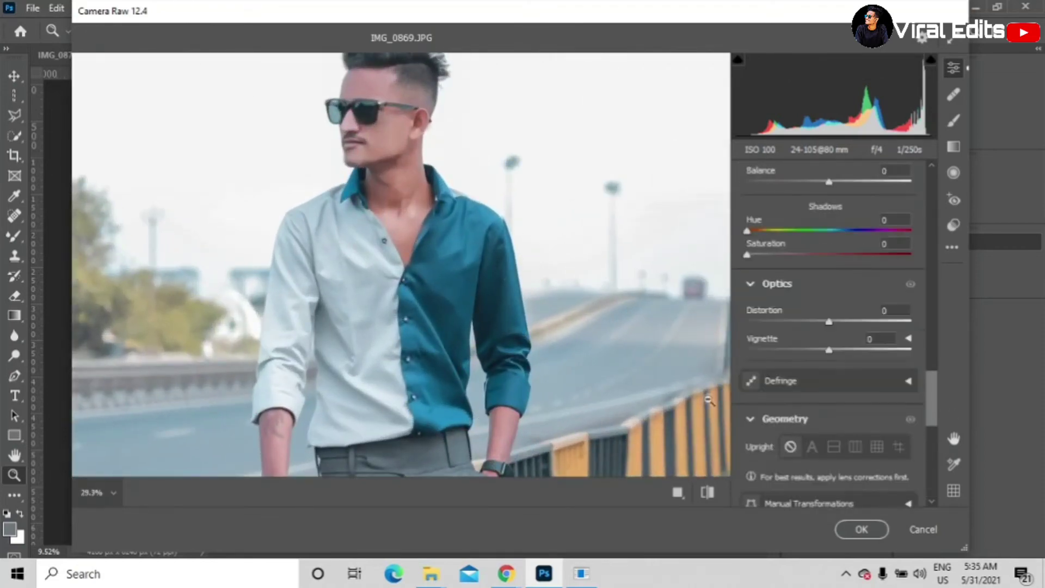
left_click_drag(470, 314, 455, 330)
scroll(803, 348, "up", 5)
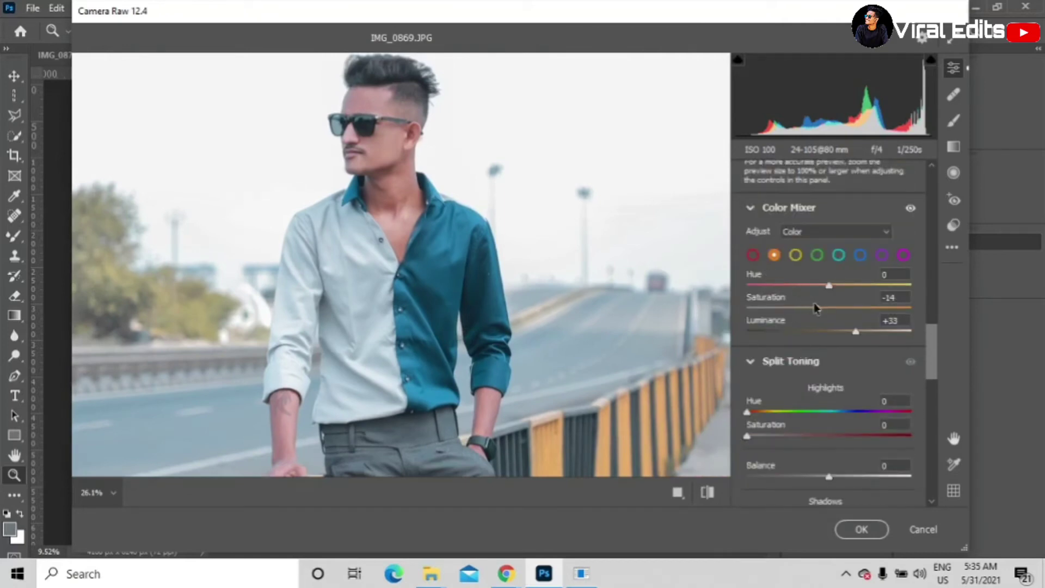
left_click_drag(819, 310, 814, 318)
left_click_drag(610, 381, 543, 343)
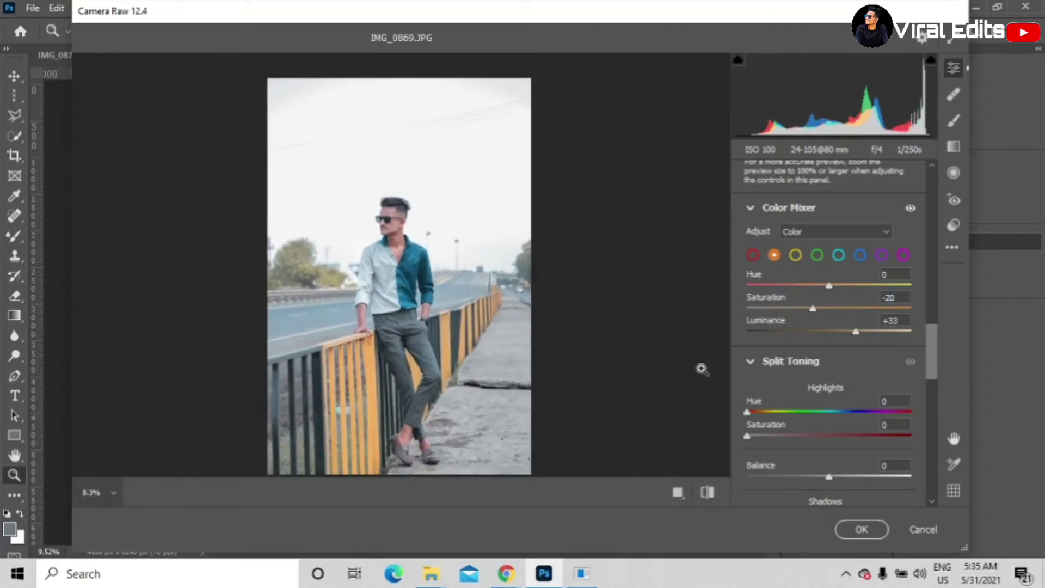
Step: Set Contrast to +24 and Shadows to -6 in the Basic adjustments
scroll(868, 378, "up", 3)
scroll(868, 377, "up", 6)
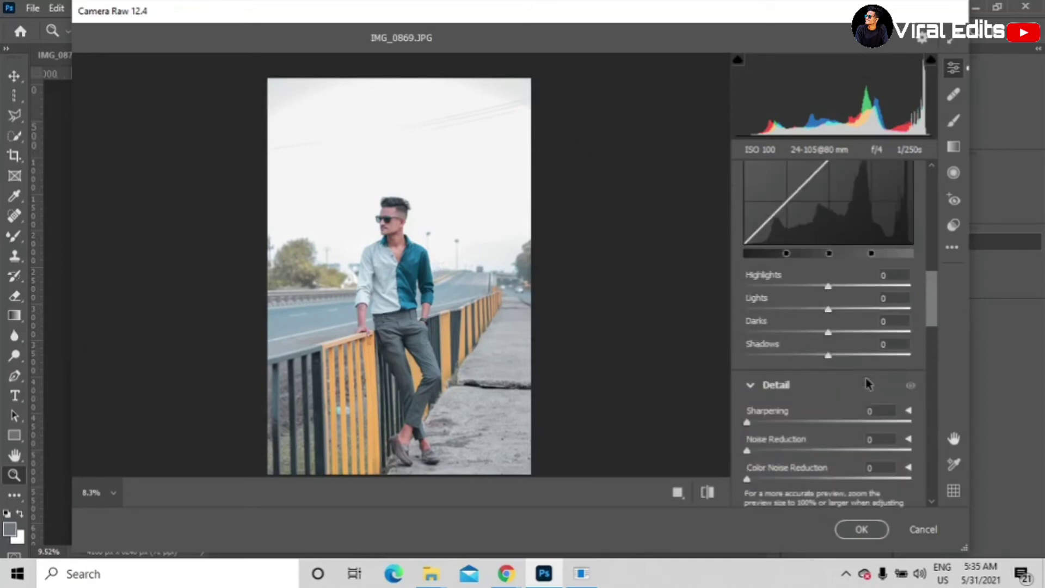
scroll(866, 378, "up", 5)
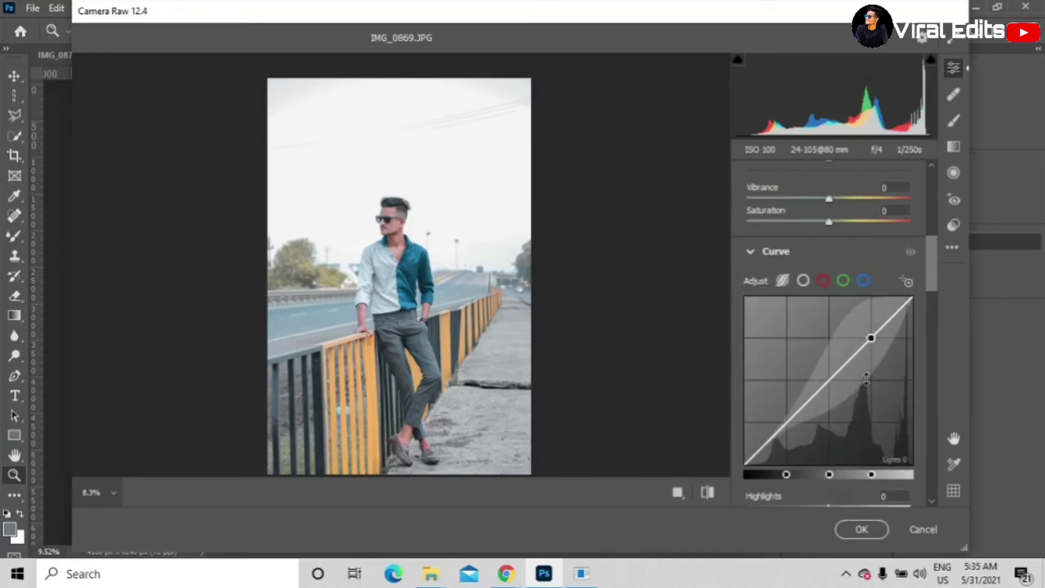
scroll(868, 381, "up", 2)
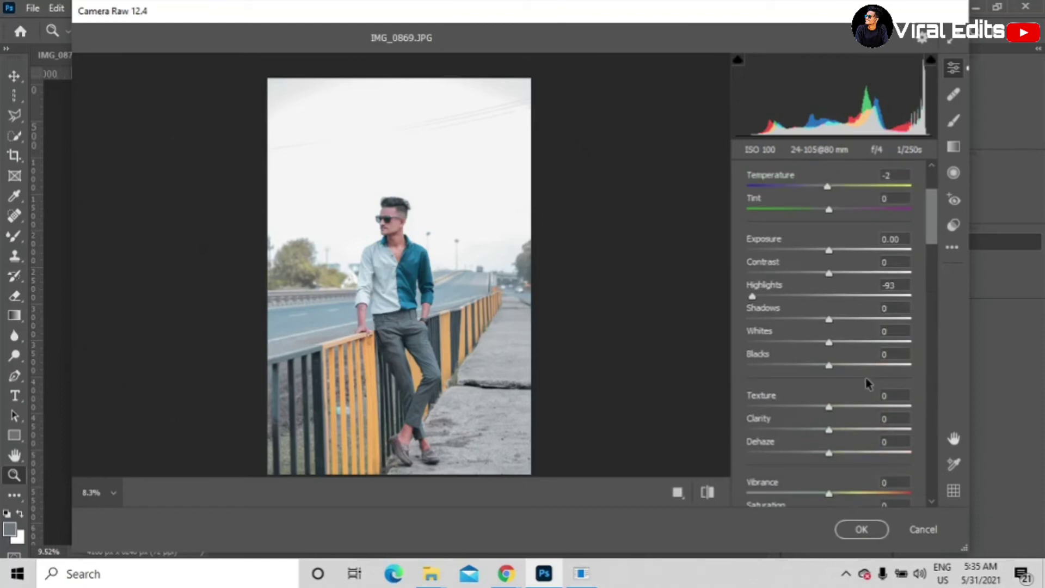
scroll(833, 272, "up", 3)
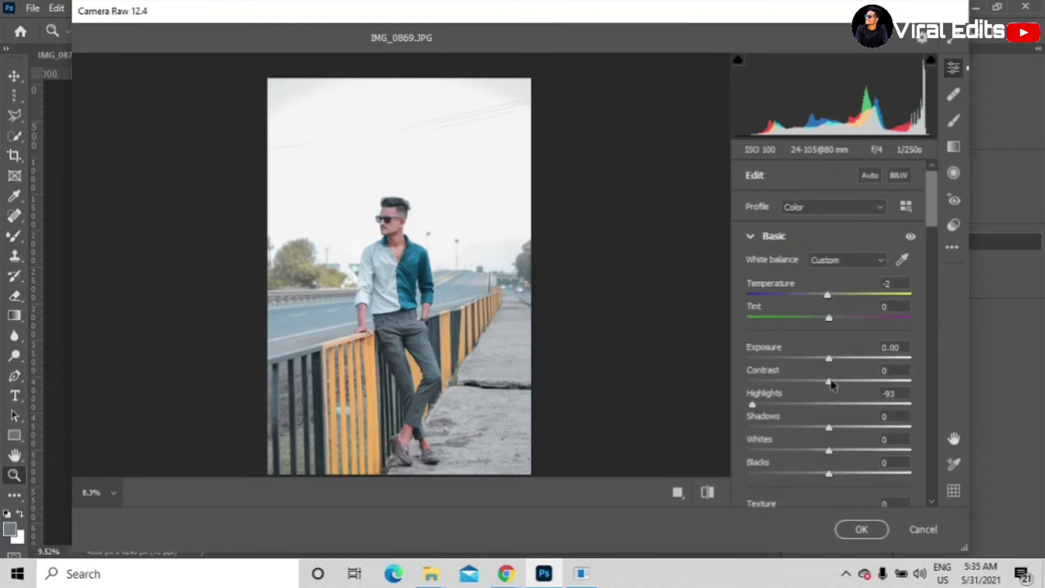
left_click_drag(830, 382, 851, 386)
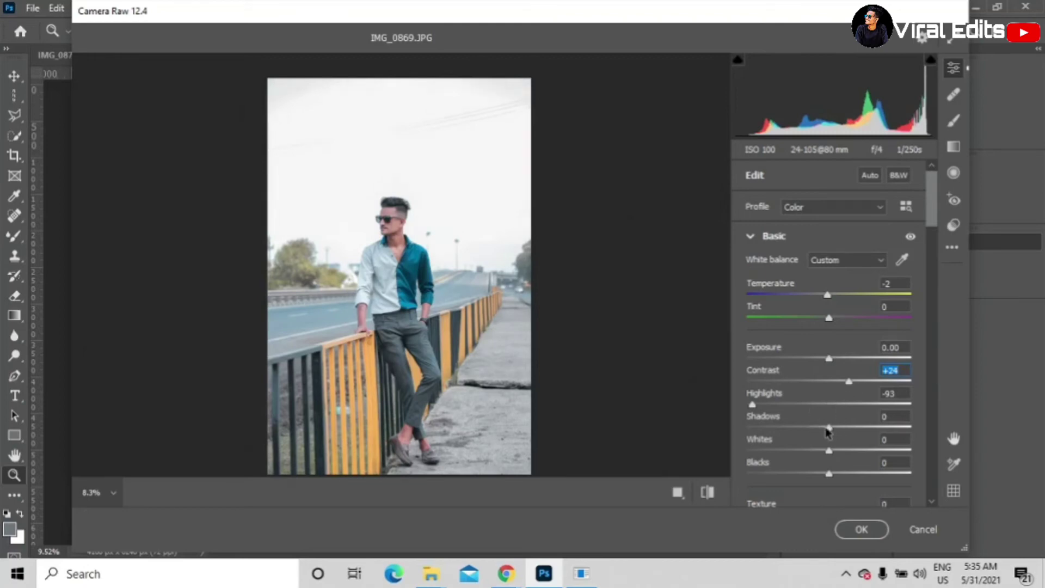
left_click_drag(829, 430, 827, 432)
Step: Set Texture and Clarity to +7 each in the Basic adjustments and inspect the result on the photo
scroll(825, 456, "down", 3)
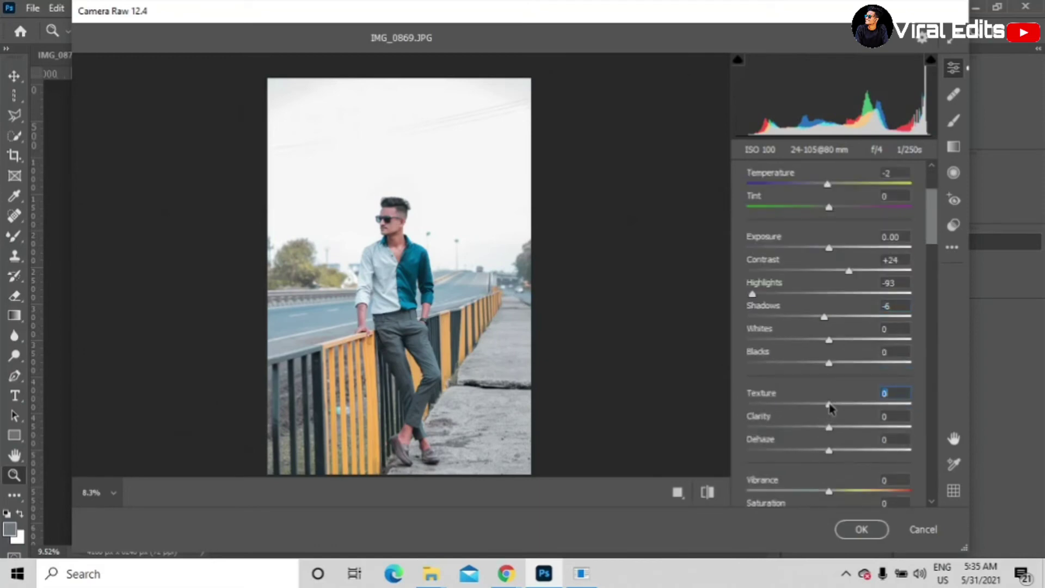
left_click_drag(829, 408, 836, 411)
mouse_move(829, 429)
left_mouse_down()
mouse_move(851, 432)
mouse_move(841, 432)
left_mouse_up()
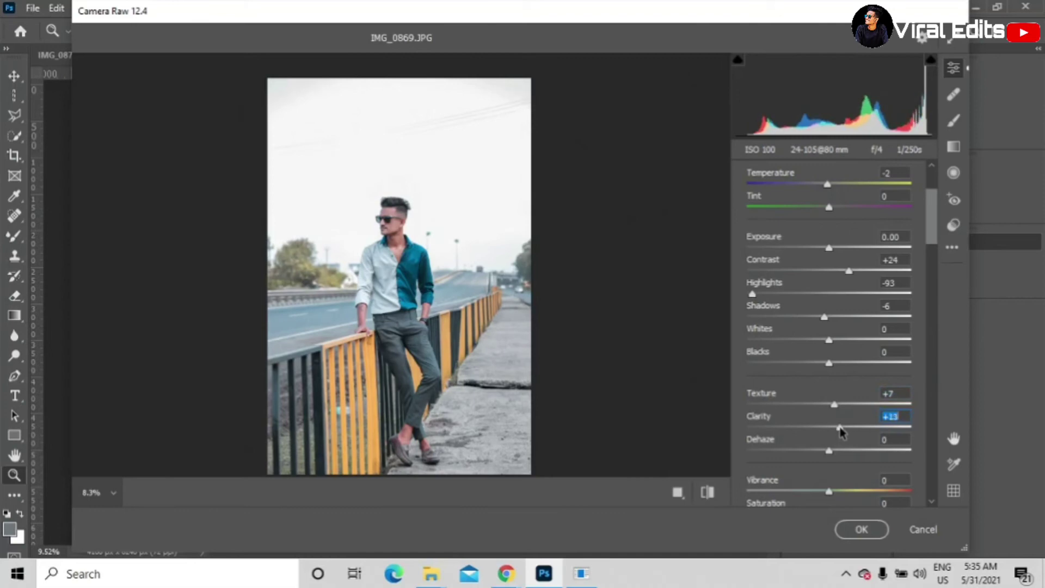
left_click_drag(840, 433, 837, 431)
left_click_drag(401, 252, 400, 216)
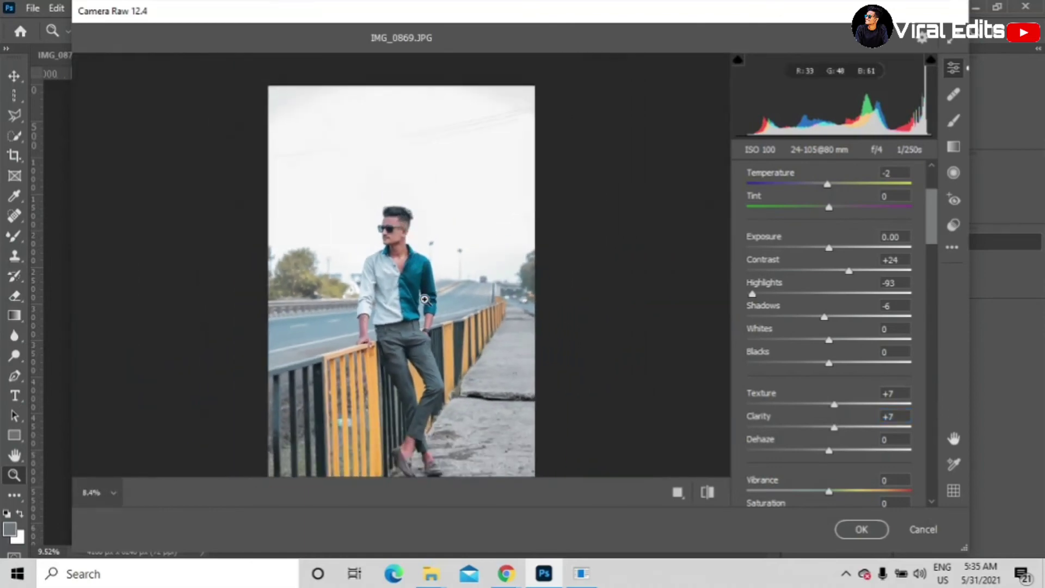
left_click_drag(424, 300, 434, 304)
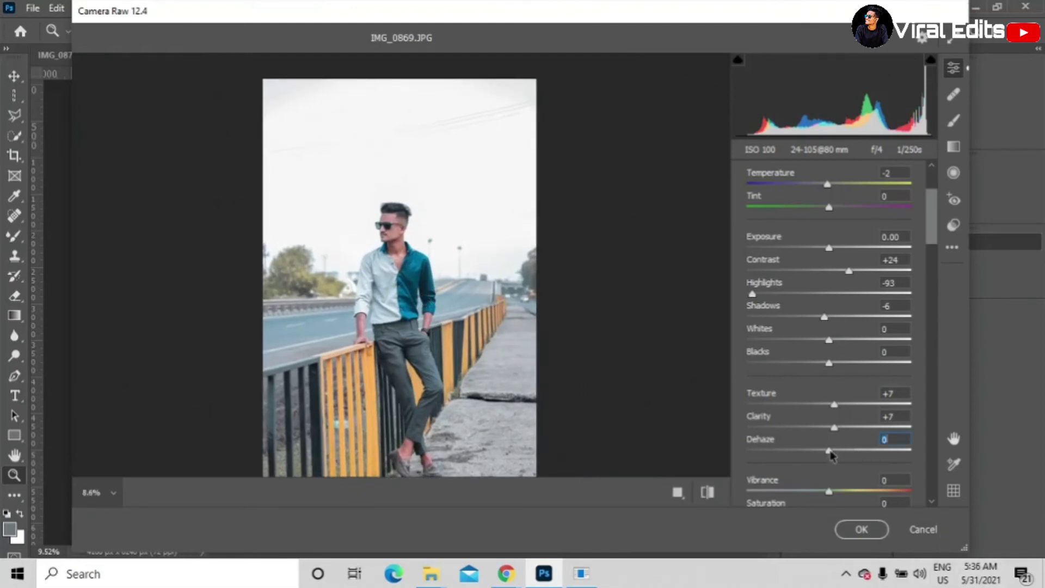
Step: Set Dehaze to +6 and review the man, railing and walkway in the photo
mouse_move(830, 451)
left_mouse_down()
mouse_move(819, 452)
mouse_move(843, 456)
left_mouse_up()
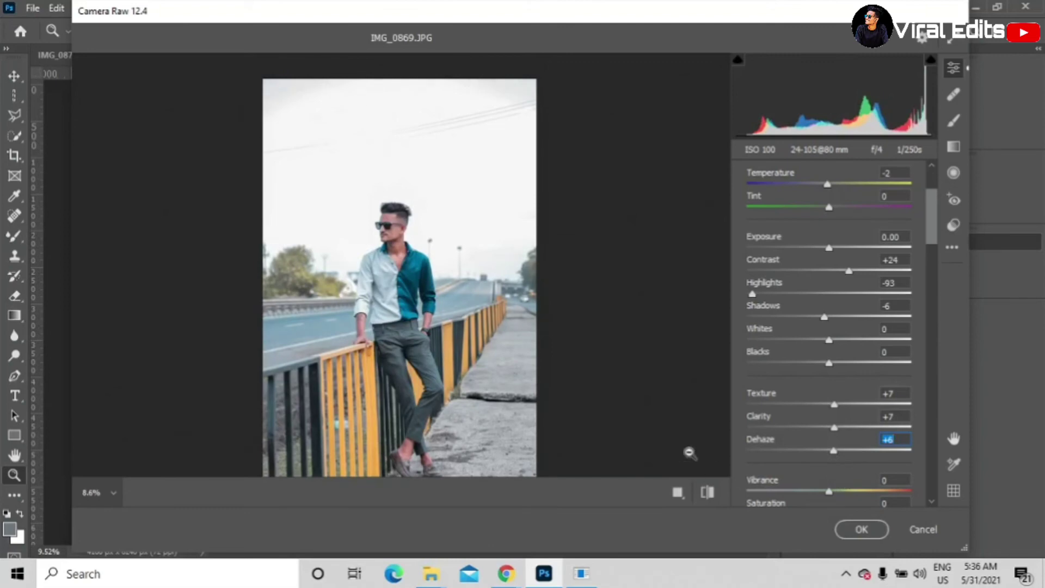
scroll(475, 383, "down", 3)
scroll(475, 382, "up", 2)
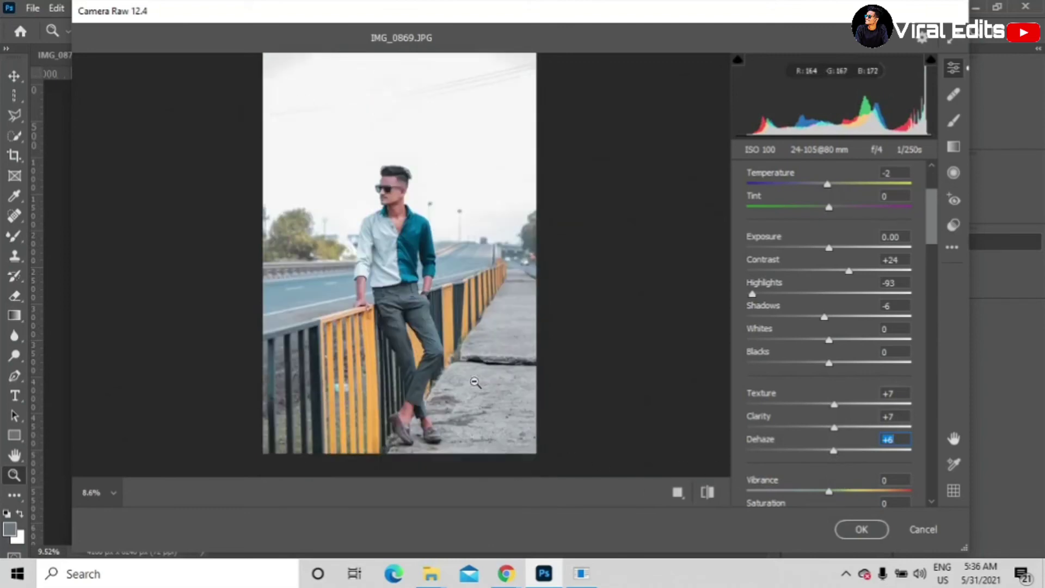
scroll(475, 383, "up", 2)
left_click_drag(395, 241, 413, 298)
left_click_drag(470, 350, 441, 351)
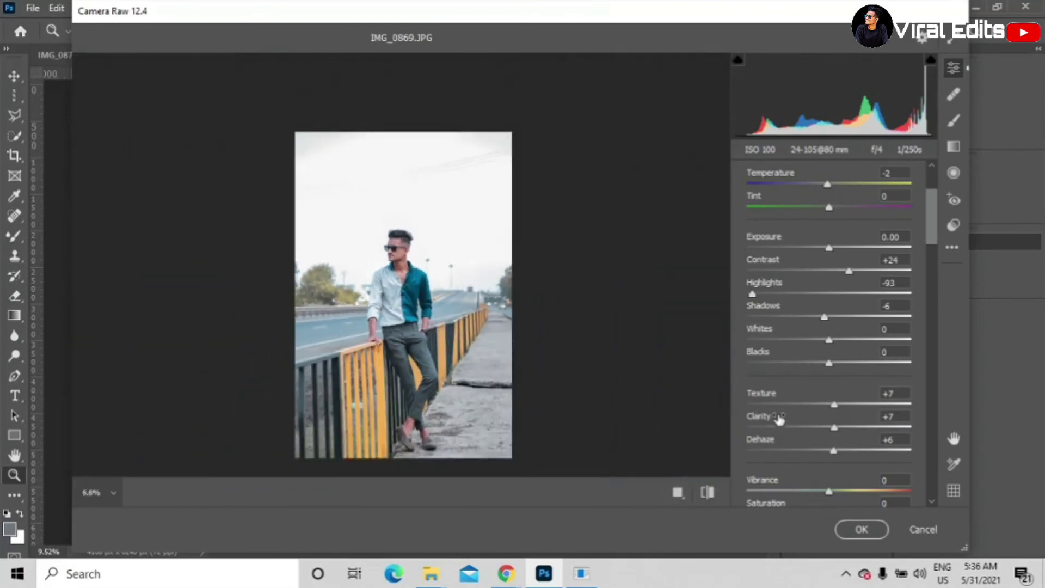
Step: Set the parametric curve's Highlights to -38 while checking the man and the road in the photo
scroll(780, 418, "down", 8)
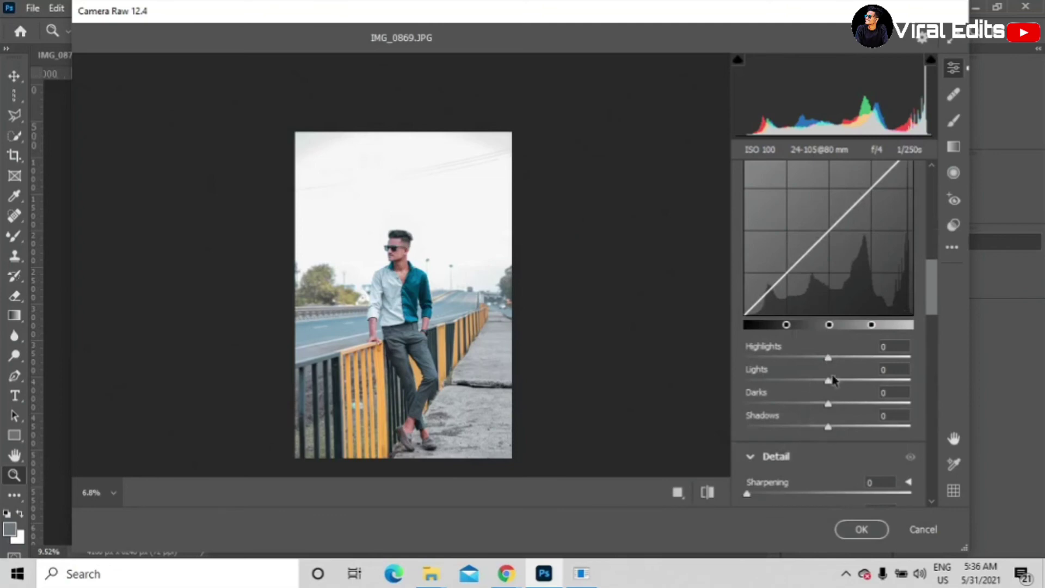
left_click_drag(832, 360, 774, 361)
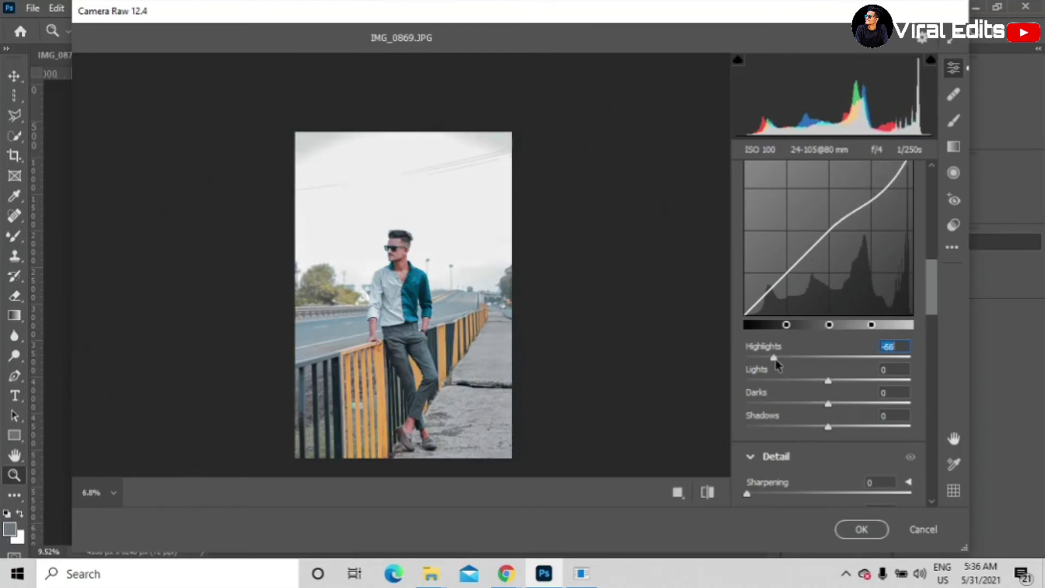
left_click_drag(370, 308, 448, 384)
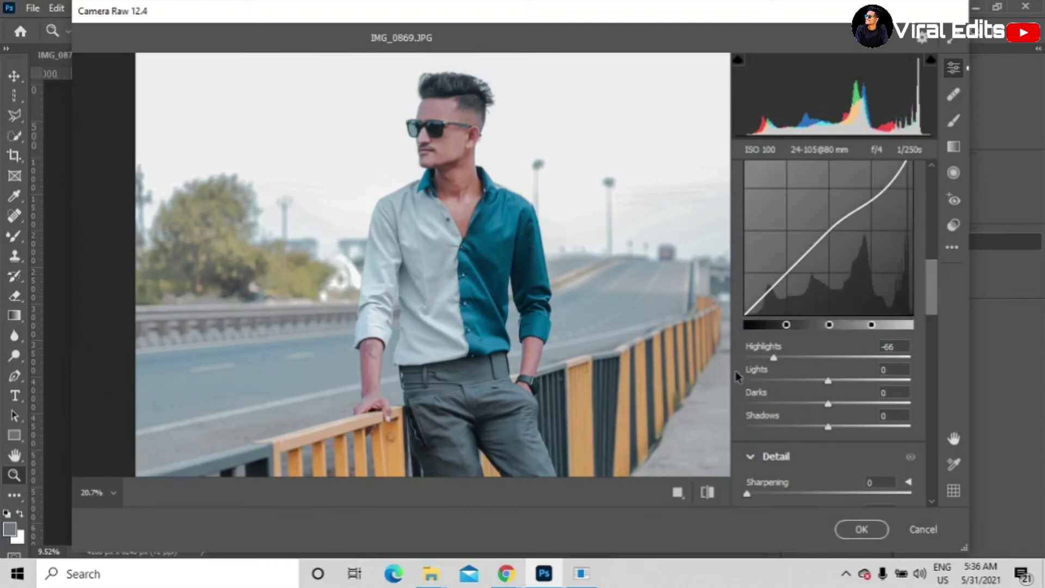
left_click_drag(781, 360, 795, 358)
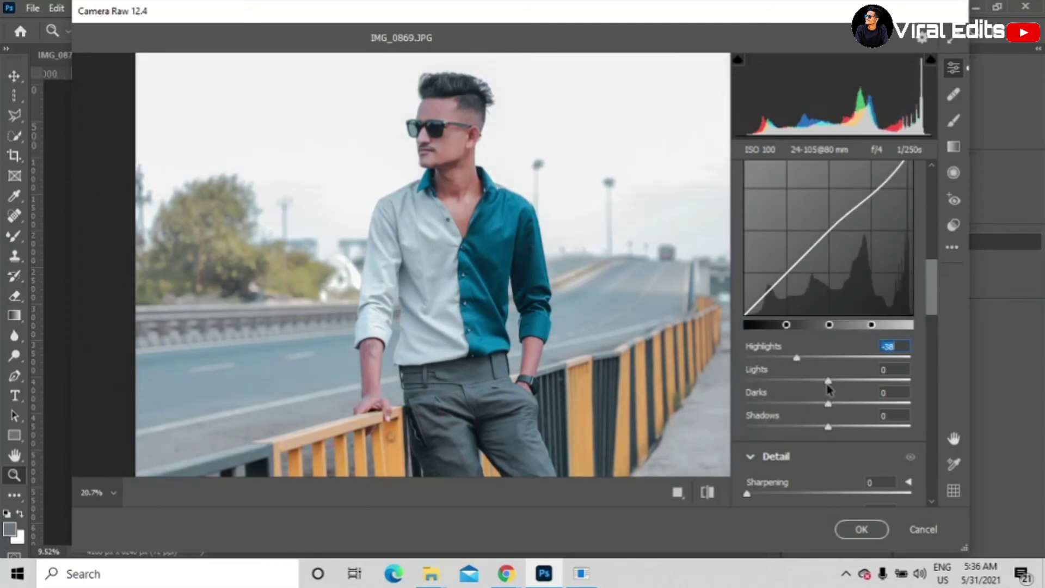
Step: Set the parametric curve's Lights to +6, Darks to -5 and Shadows to +14
mouse_move(828, 386)
left_mouse_down()
mouse_move(851, 384)
mouse_move(831, 389)
left_mouse_up()
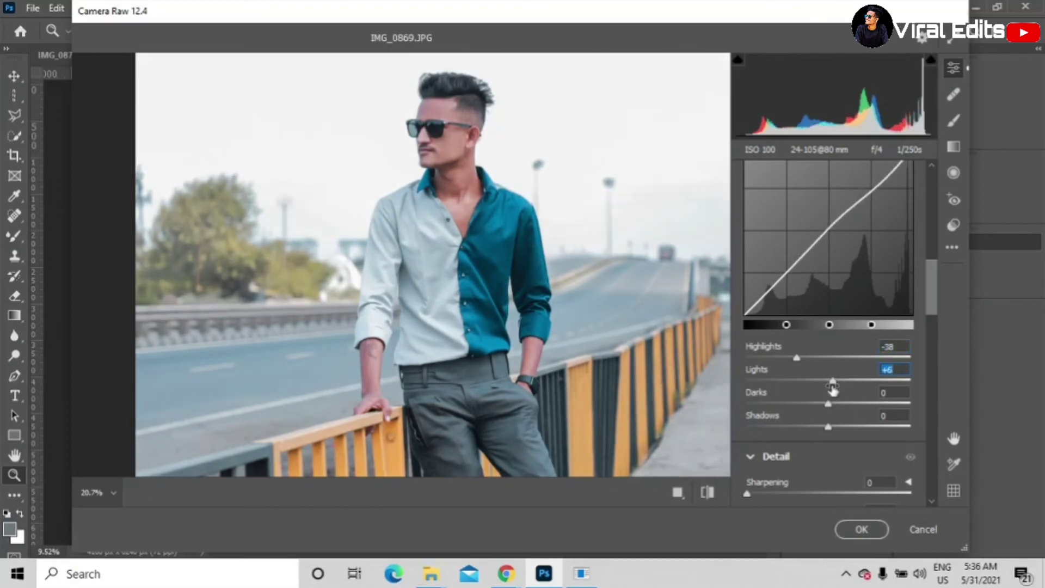
mouse_move(830, 404)
left_mouse_down()
mouse_move(847, 405)
mouse_move(826, 405)
left_mouse_up()
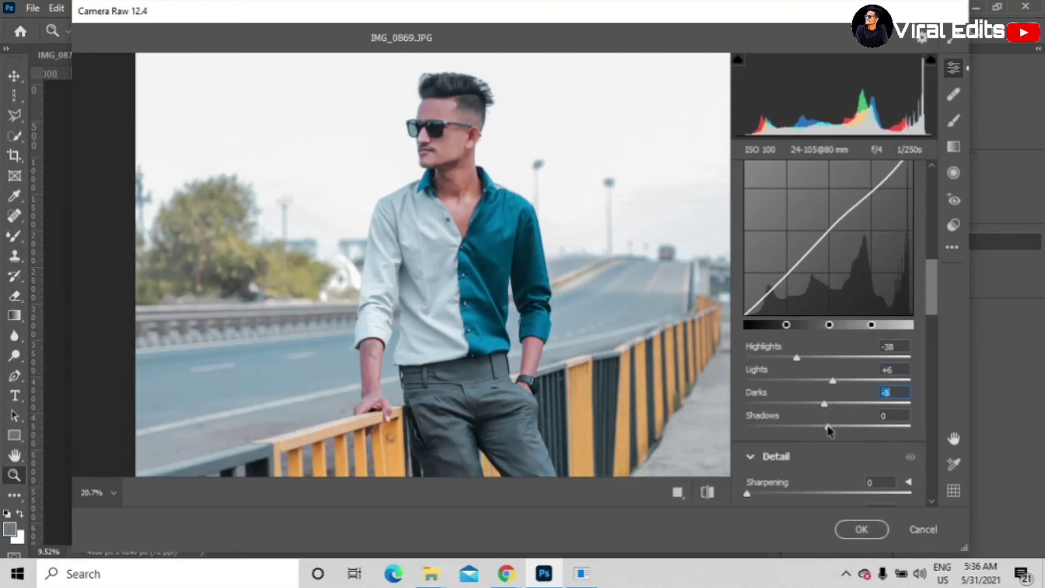
left_click_drag(828, 427, 839, 434)
left_click_drag(615, 434, 555, 367)
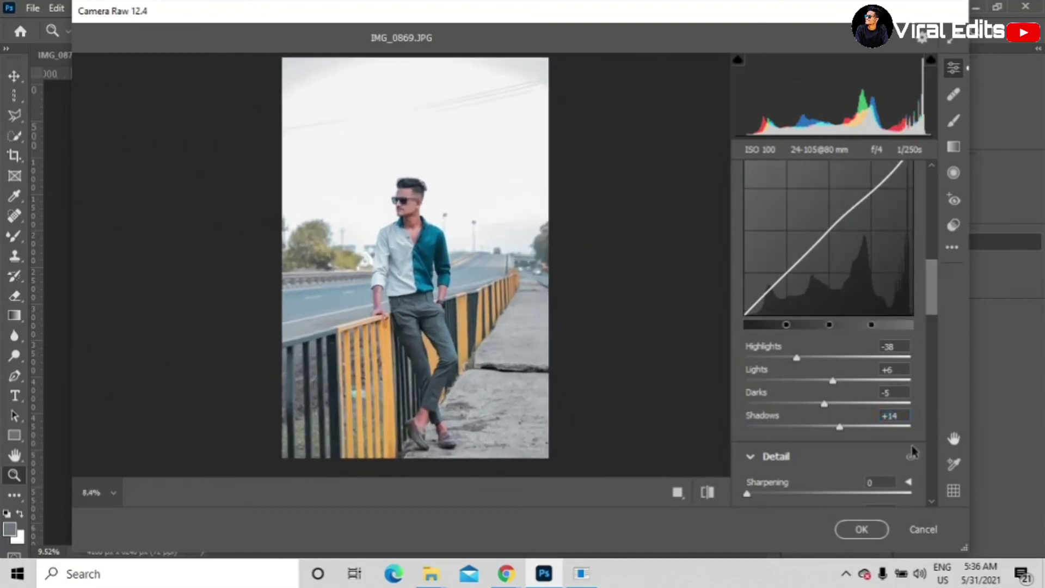
Step: Set Noise Reduction to 10 and slightly raise Color Noise Reduction in the Detail adjustments
scroll(847, 434, "down", 3)
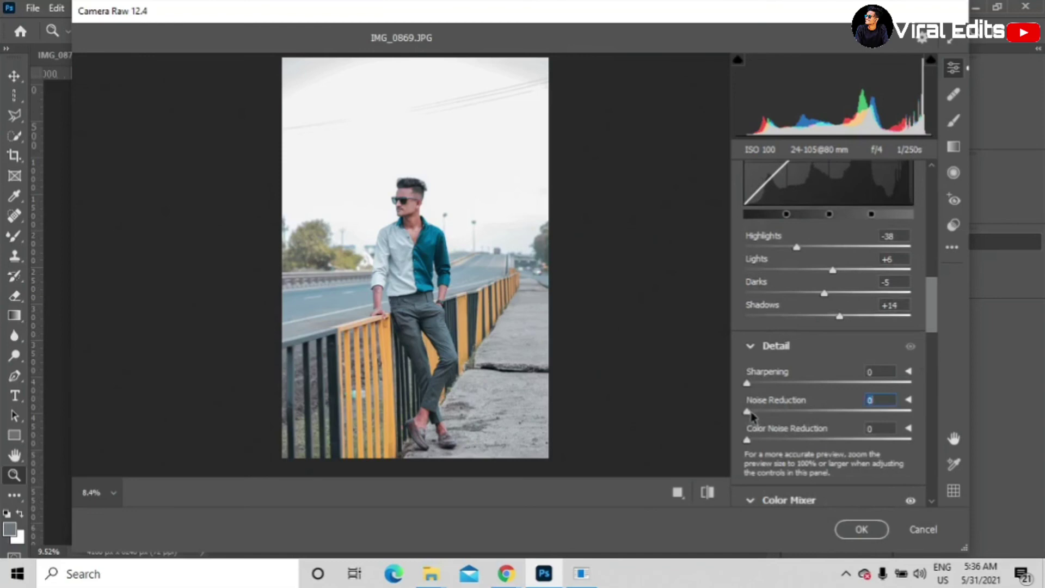
left_click_drag(752, 416, 767, 418)
left_click_drag(749, 444, 749, 450)
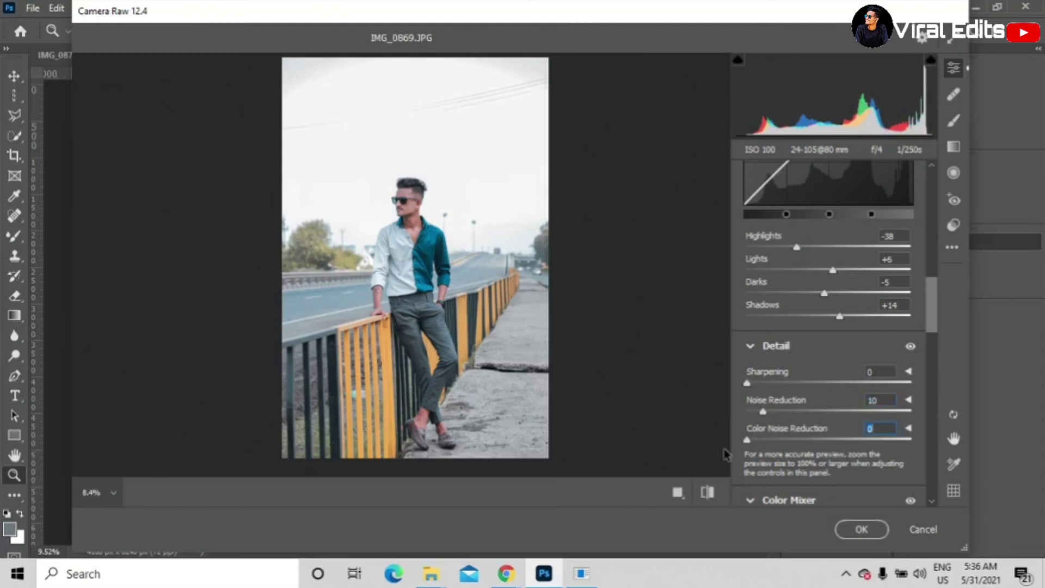
left_click_drag(747, 440, 766, 456)
Step: Set the Optics Vignette to -64 to darken the photo's corners
scroll(793, 459, "down", 10)
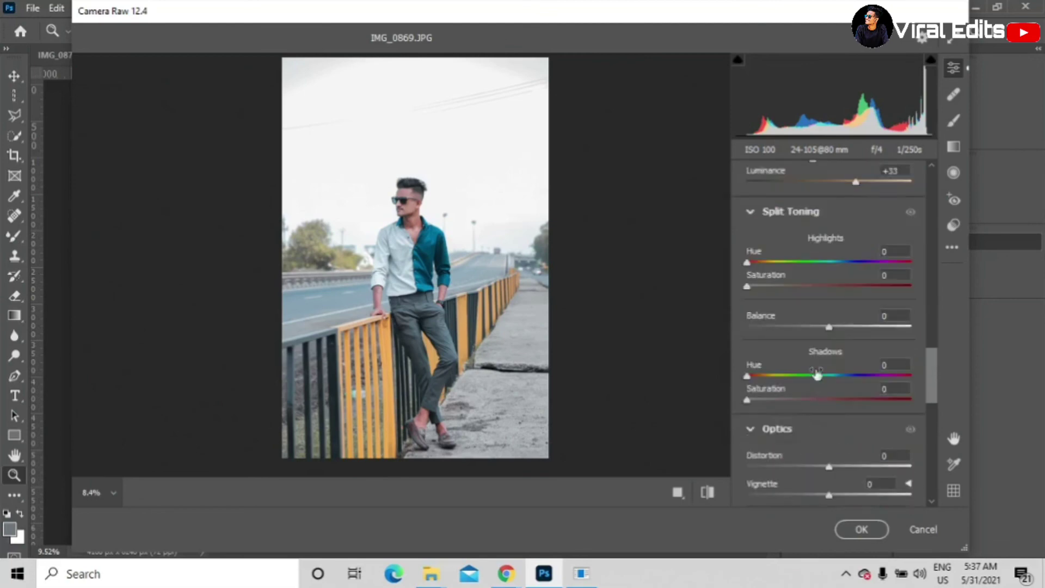
scroll(830, 430, "down", 1)
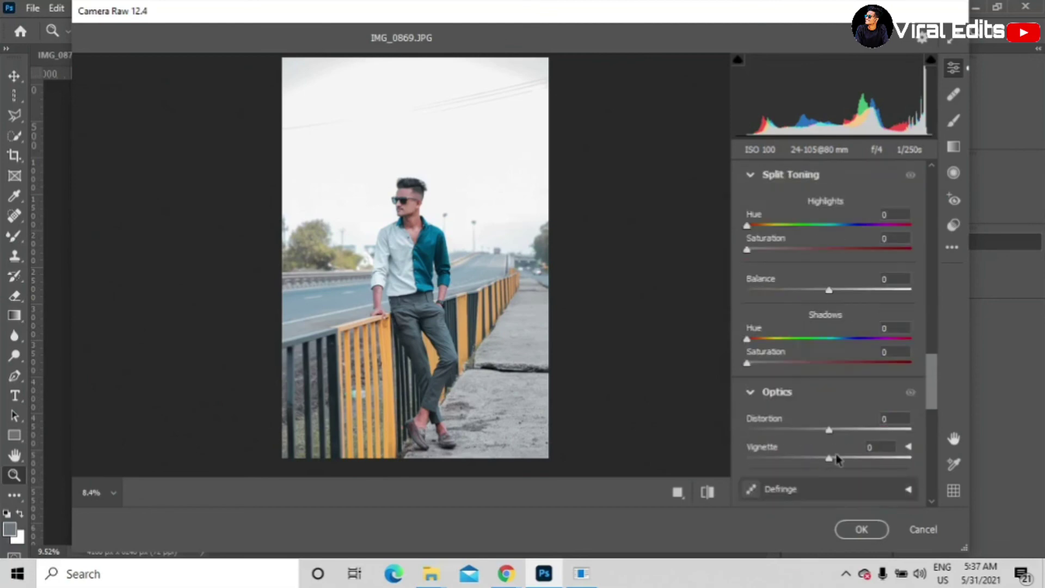
left_click_drag(830, 462, 779, 463)
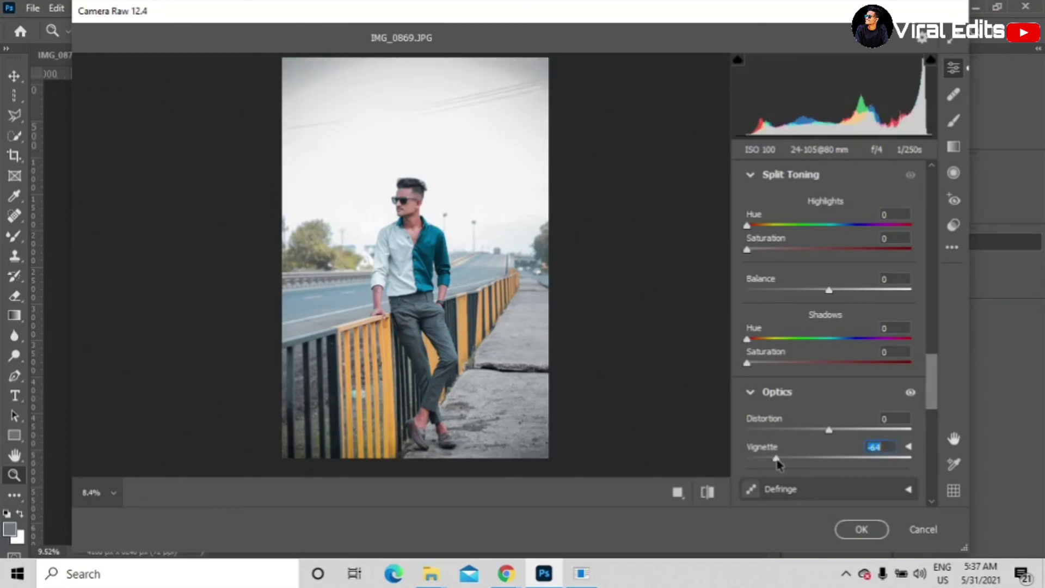
Step: Set the Effects Vignetting to -18 and check the man and the darkened edges of the photo
scroll(778, 463, "down", 6)
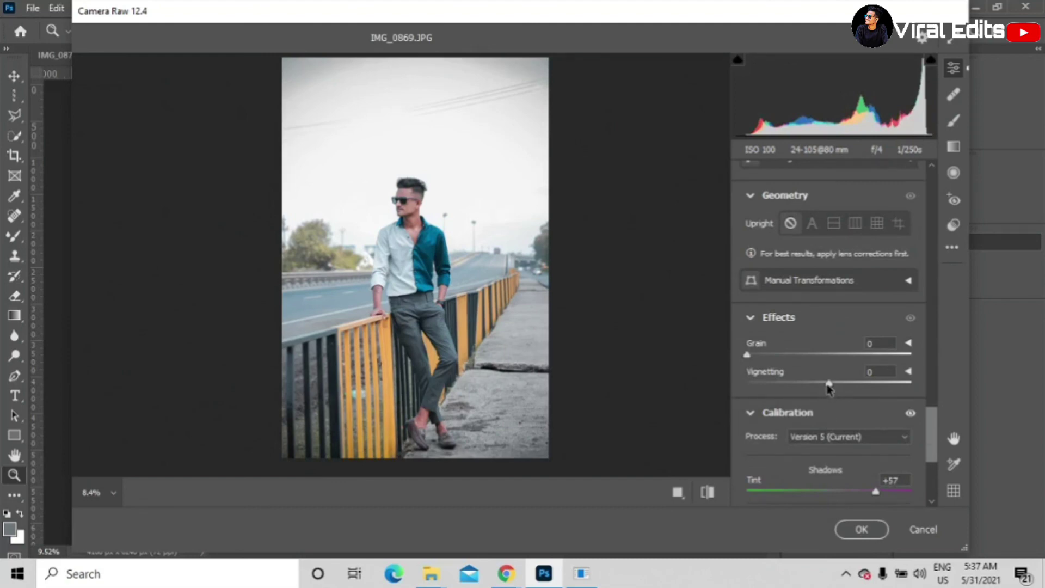
left_click_drag(828, 385, 815, 385)
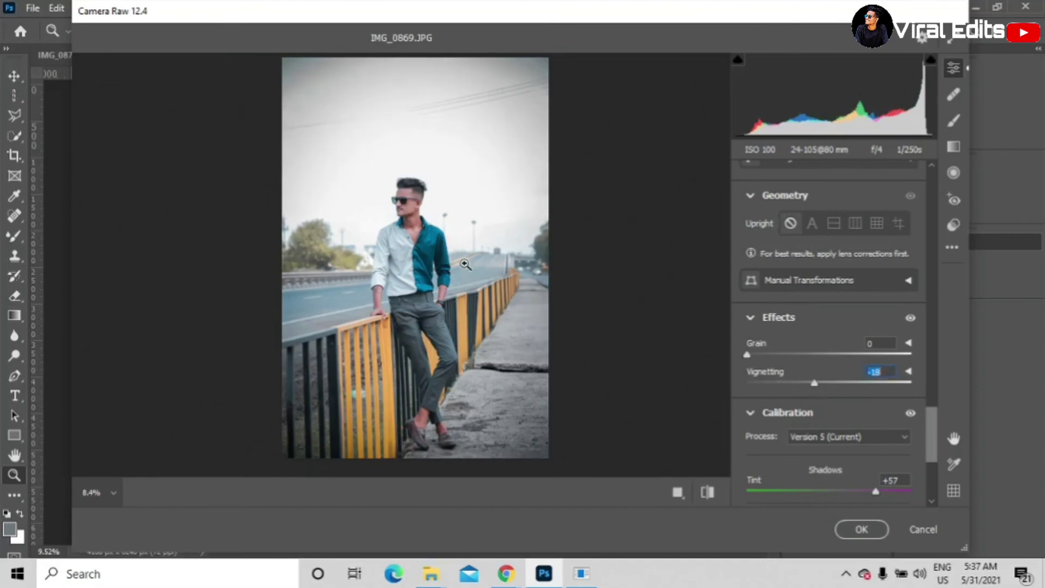
left_click_drag(432, 221, 521, 316)
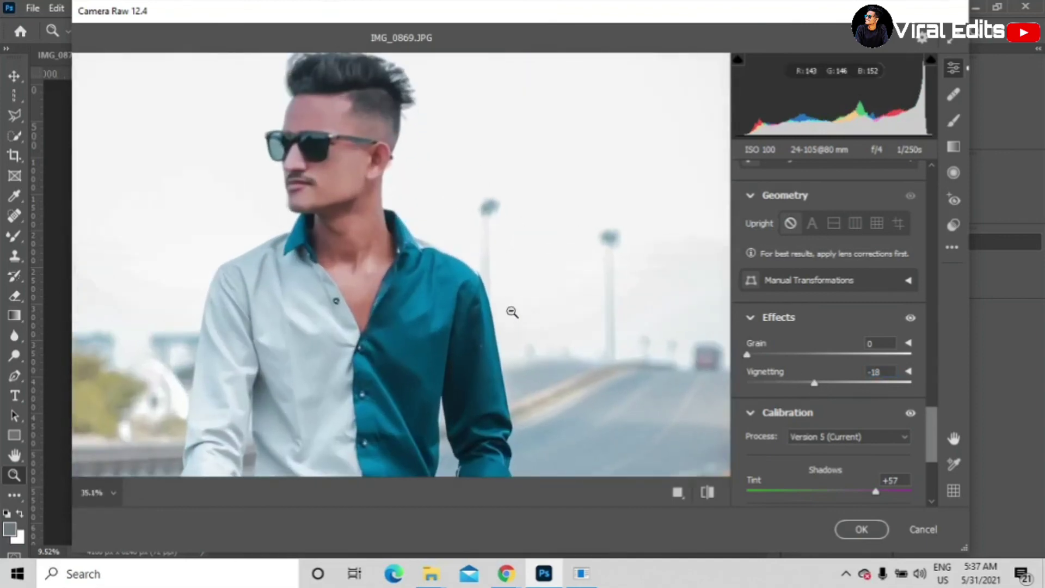
left_click_drag(448, 300, 384, 254)
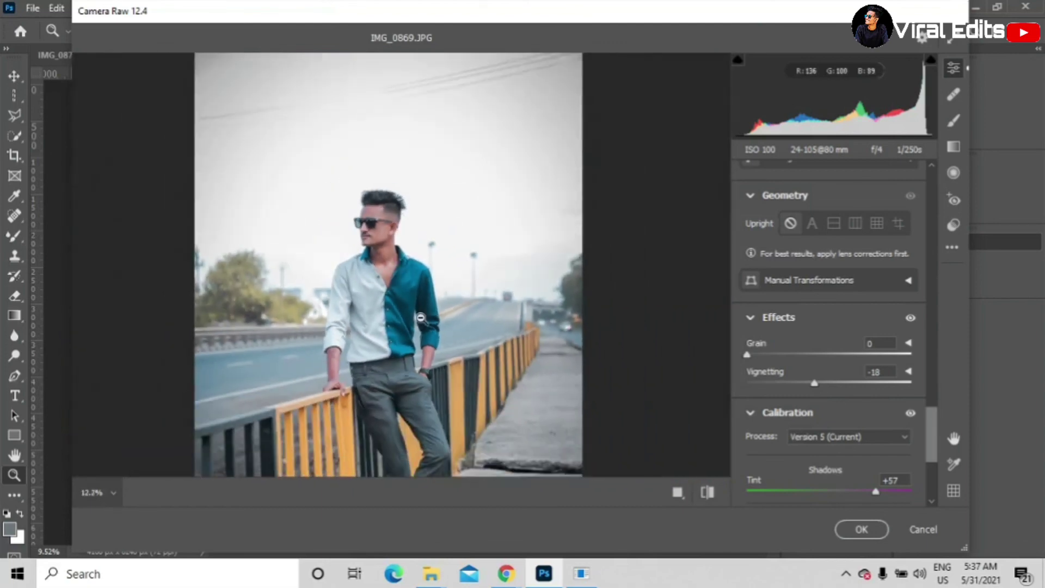
left_click_drag(422, 319, 398, 310)
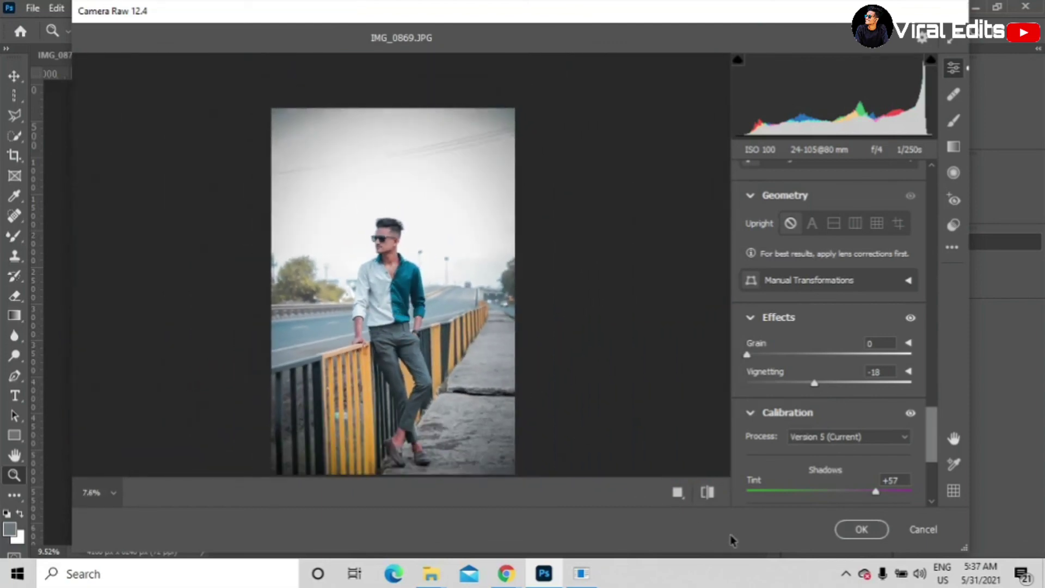
Step: Review the applied adjustments and examine the man, sky, railing and walkway up close and in the whole photo
scroll(814, 406, "down", 3)
scroll(815, 408, "up", 10)
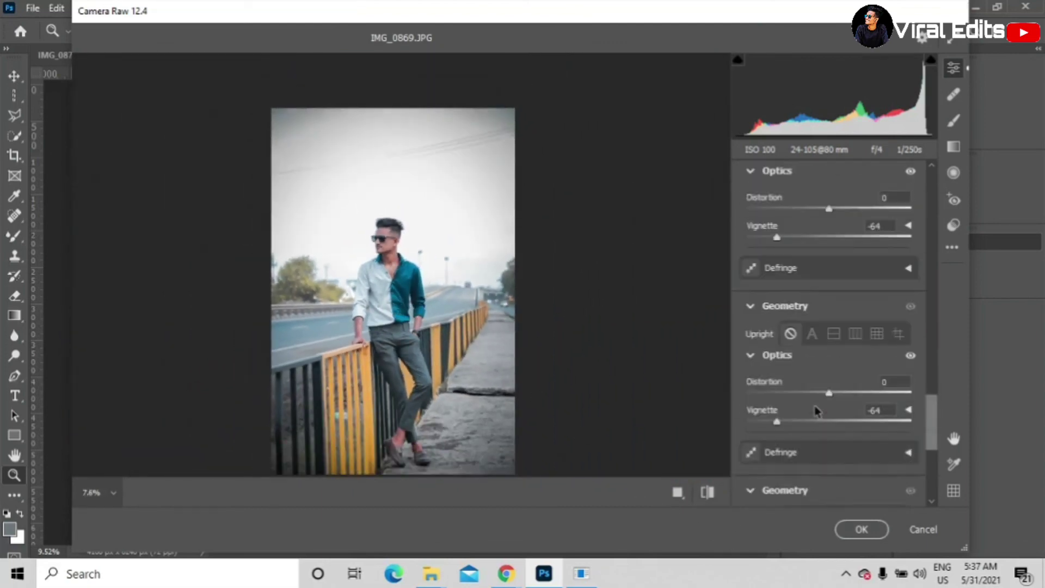
scroll(815, 411, "up", 12)
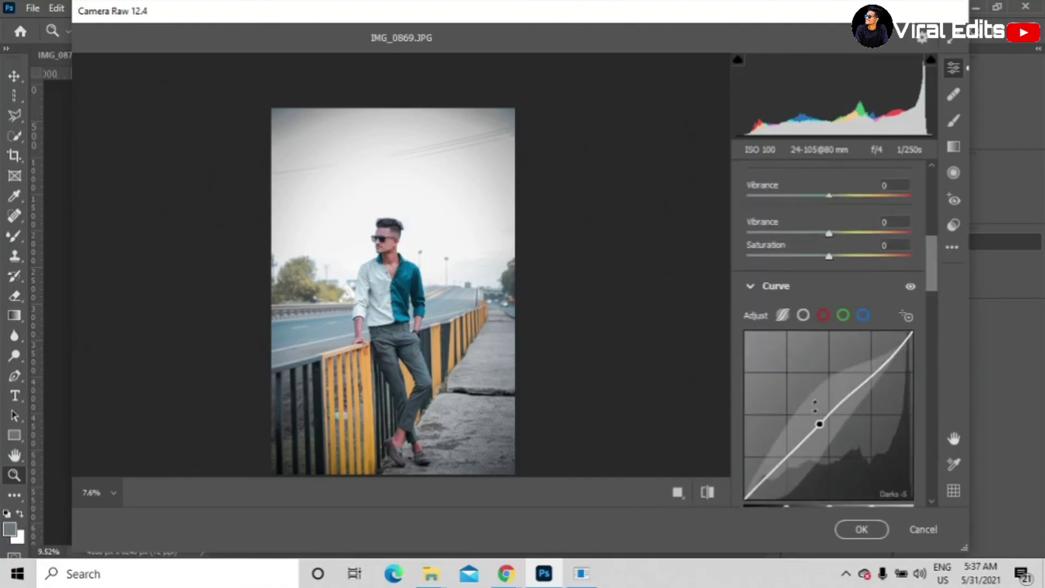
left_click(434, 292)
scroll(488, 324, "down", 5)
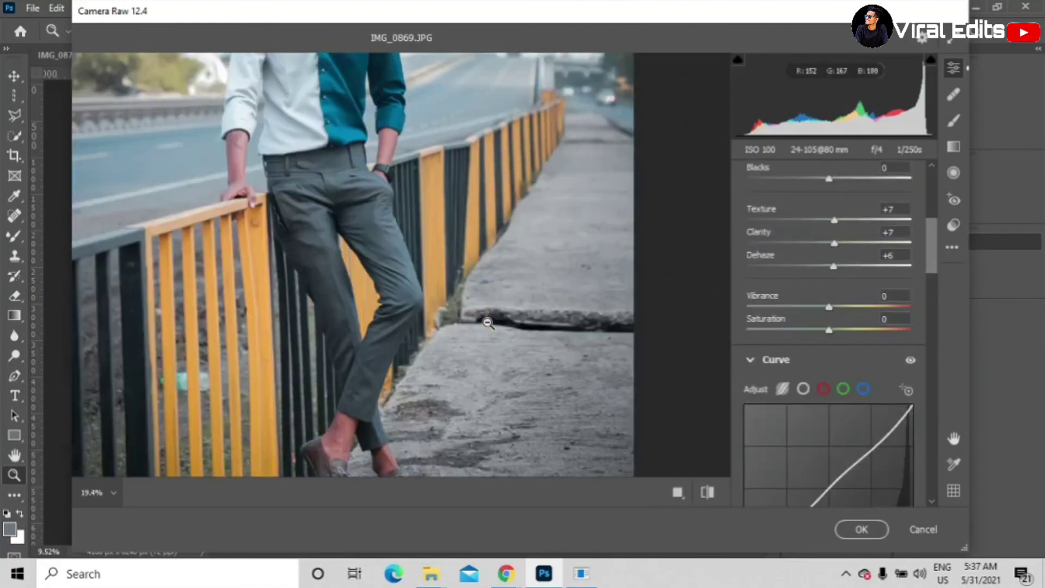
scroll(488, 324, "up", 15)
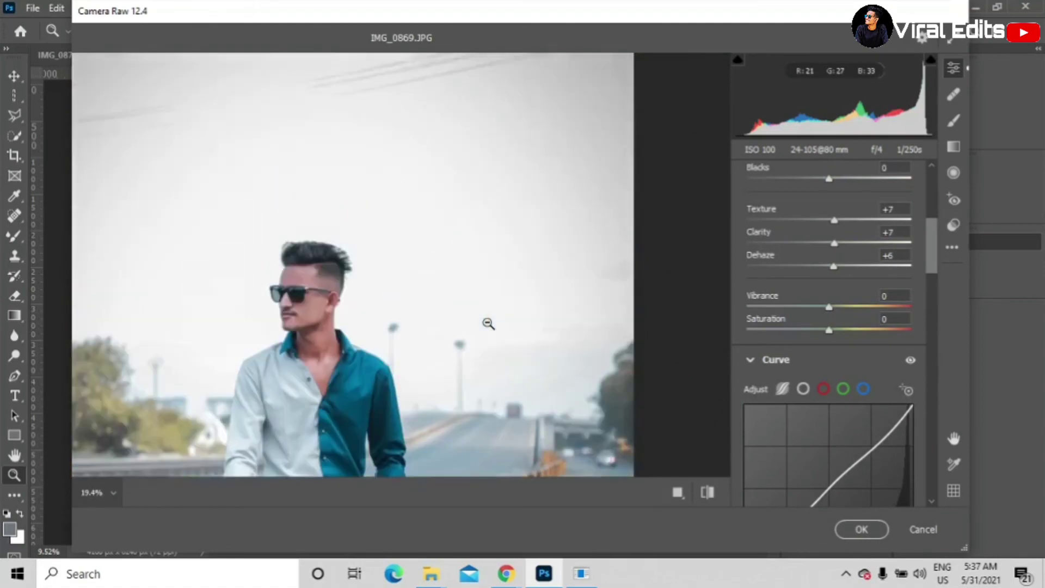
scroll(488, 324, "down", 6)
left_click_drag(483, 348, 436, 302)
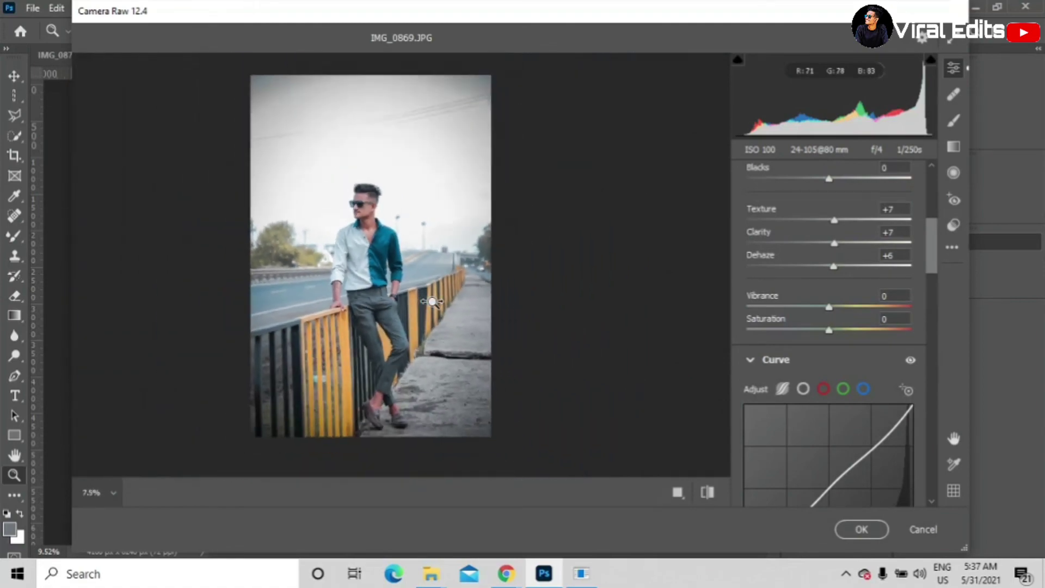